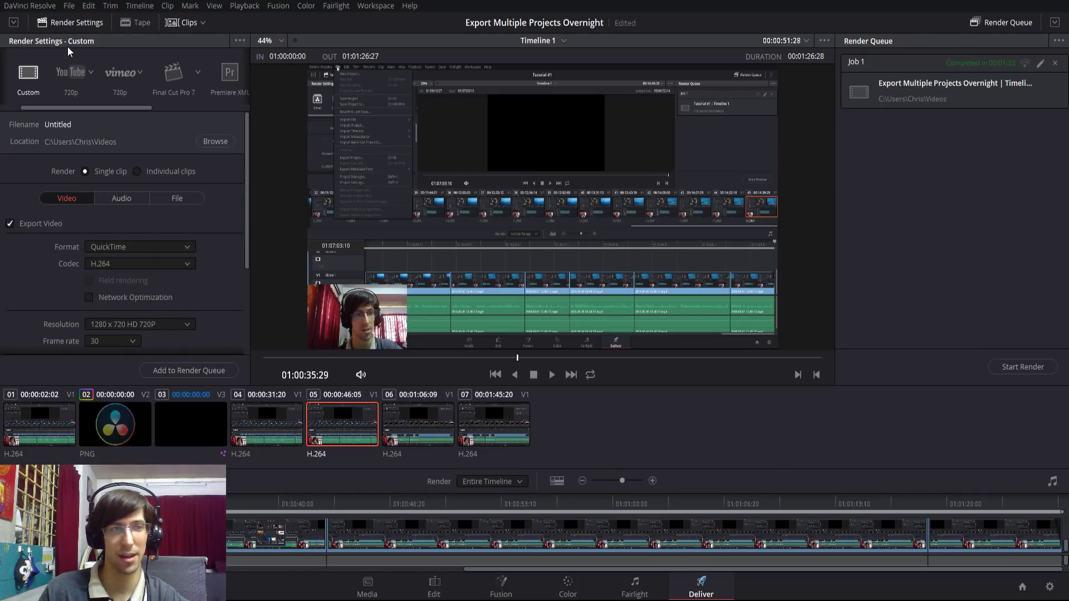
Step: Look over the render settings and the Render Settings options menu, then dismiss the menu
left_click_drag(79, 106, 46, 104)
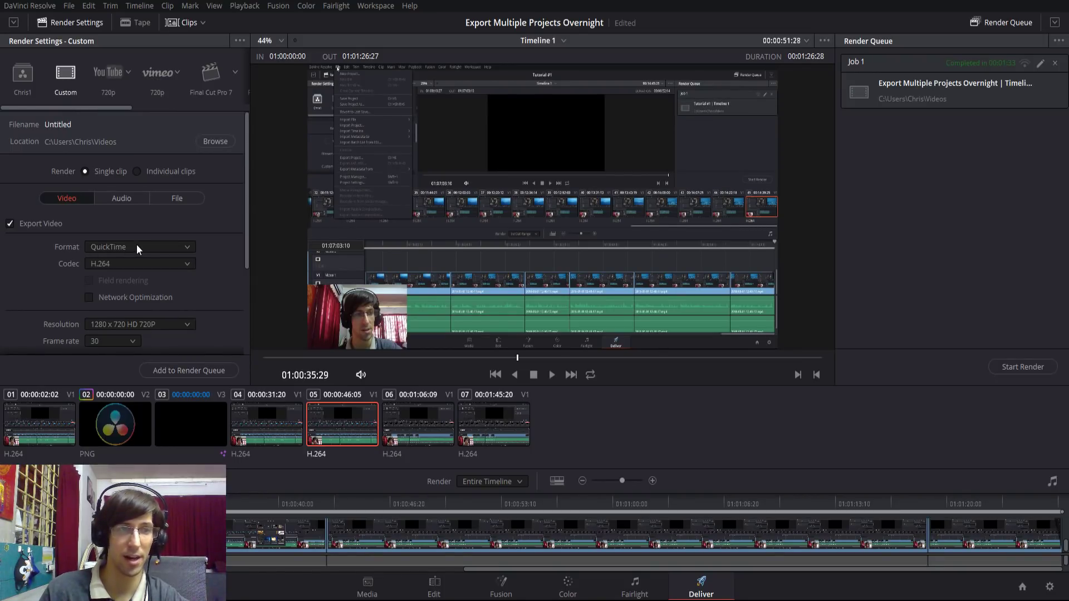
scroll(34, 234, "down", 2)
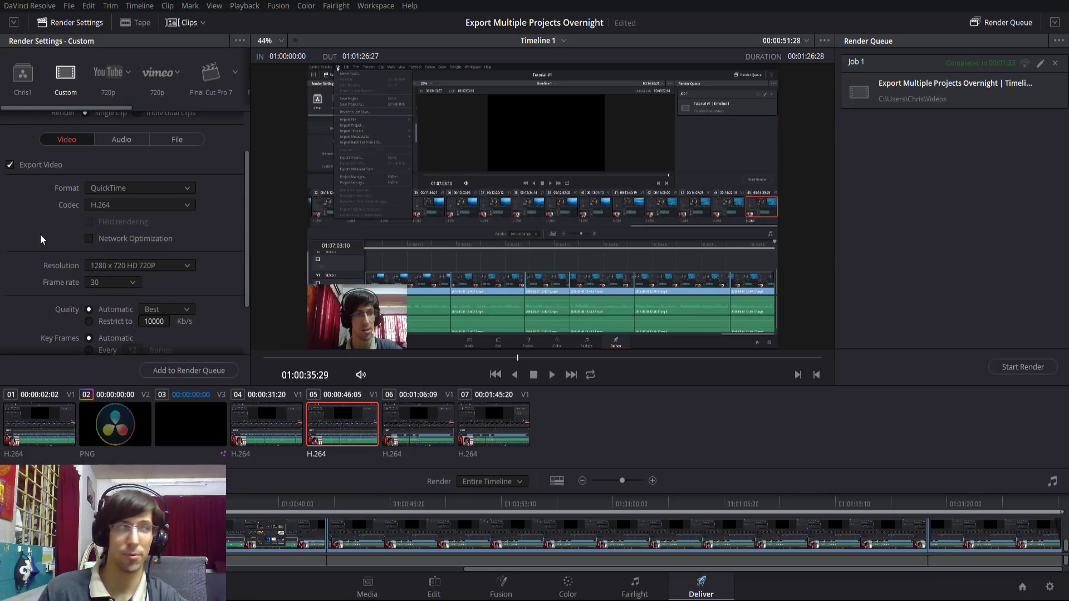
scroll(41, 234, "up", 2)
scroll(36, 253, "down", 1)
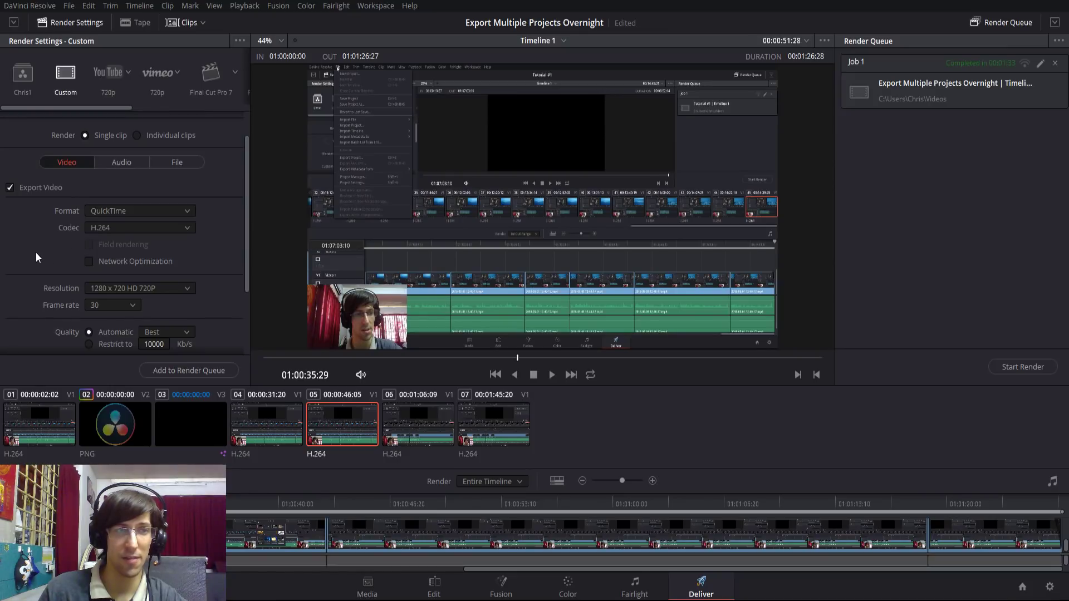
left_click(239, 41)
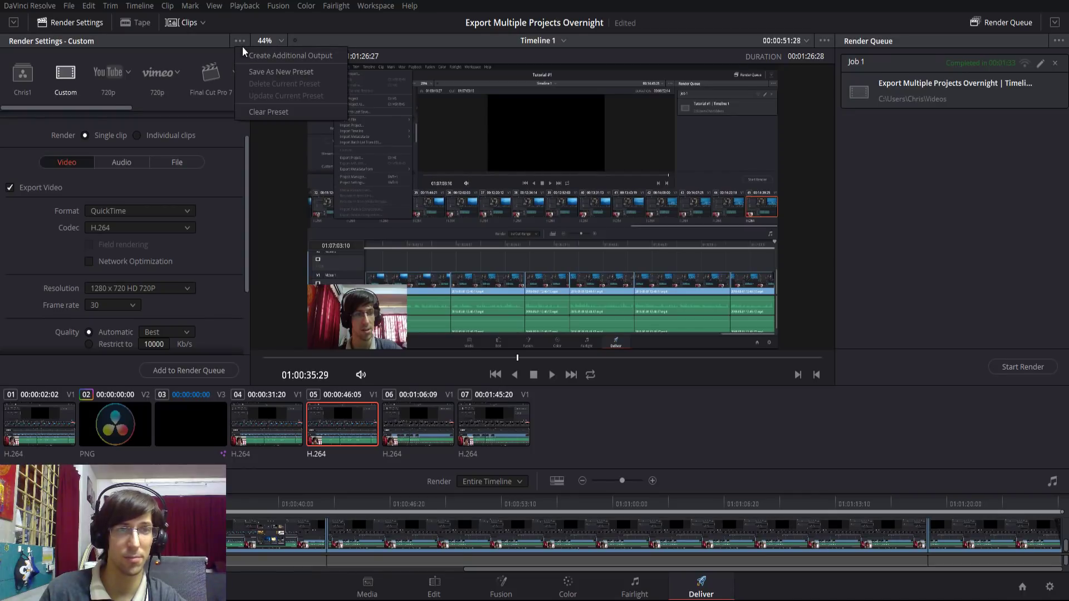
left_click(248, 75)
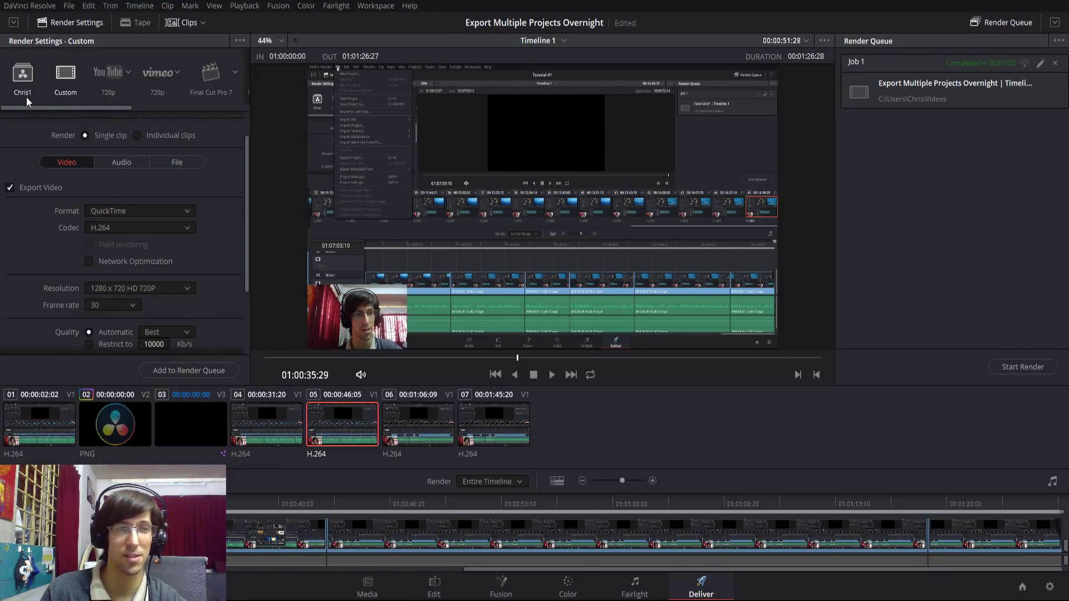
Step: Change the output format to MP4 and keep H.264 as the codec
scroll(24, 255, "down", 2)
left_click(95, 154)
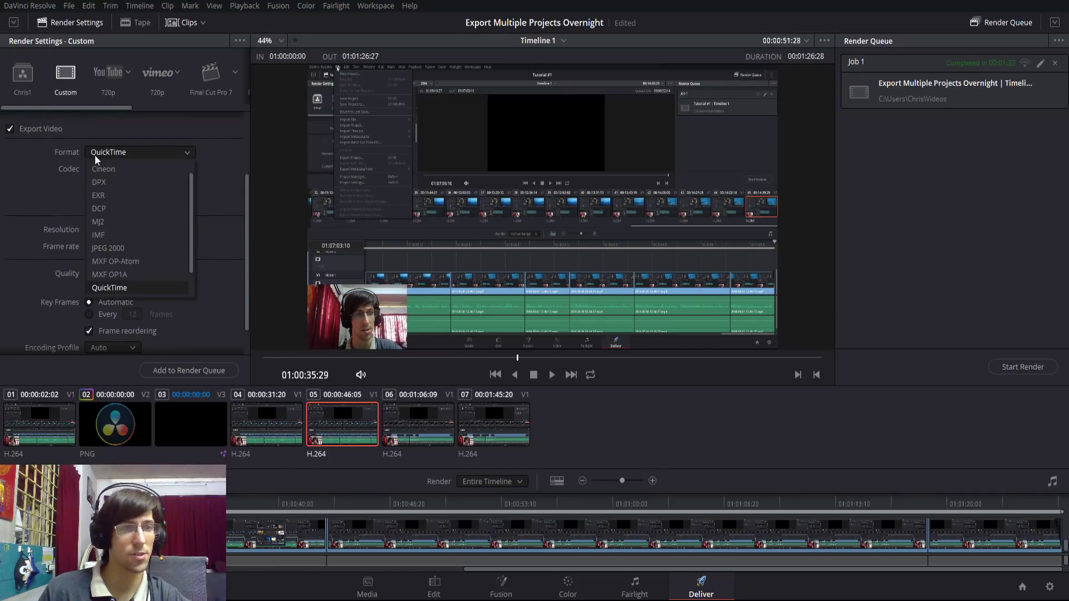
left_click(110, 154)
left_click(113, 154)
left_click(132, 149)
left_click(133, 151)
scroll(141, 205, "down", 2)
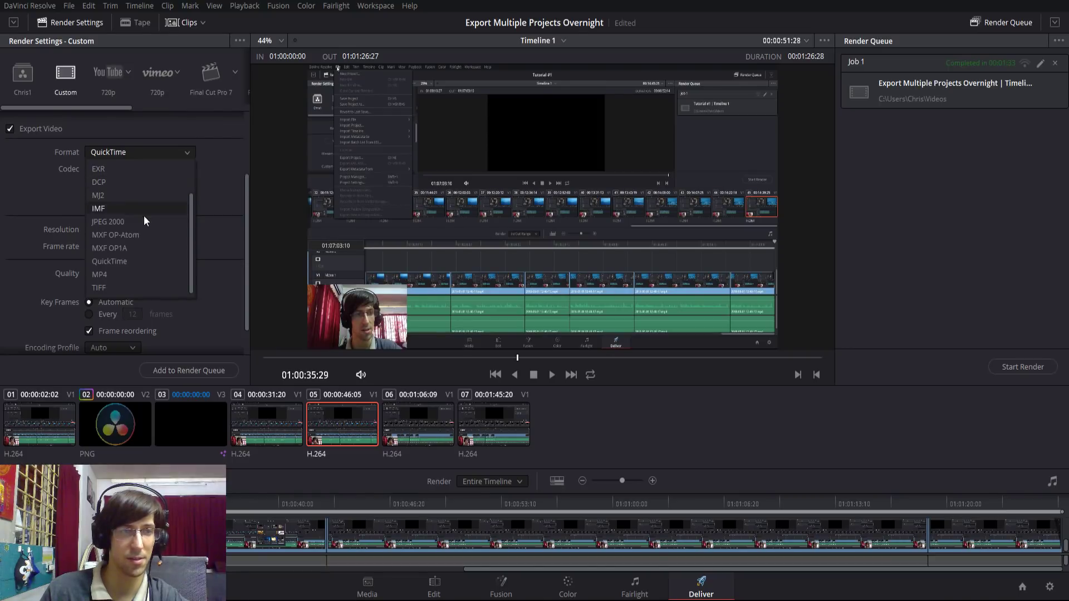
left_click(151, 278)
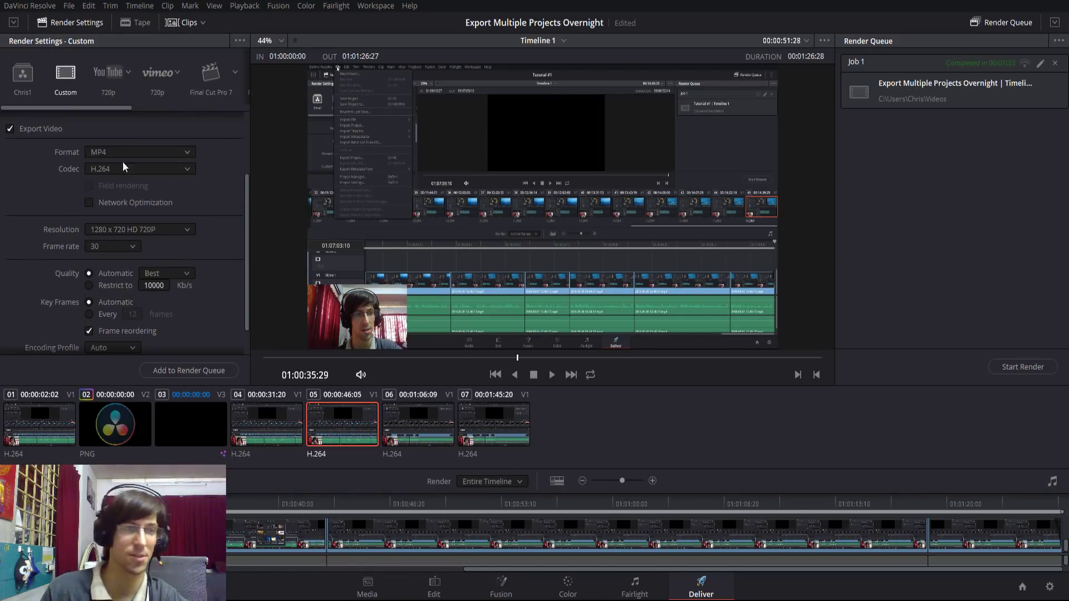
left_click(184, 169)
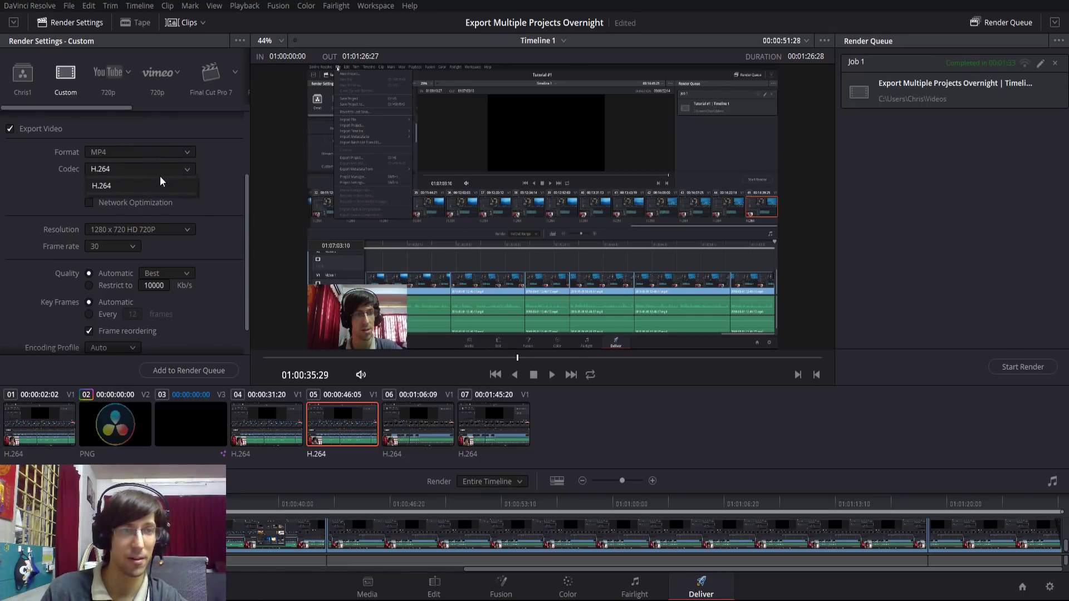
left_click(100, 187)
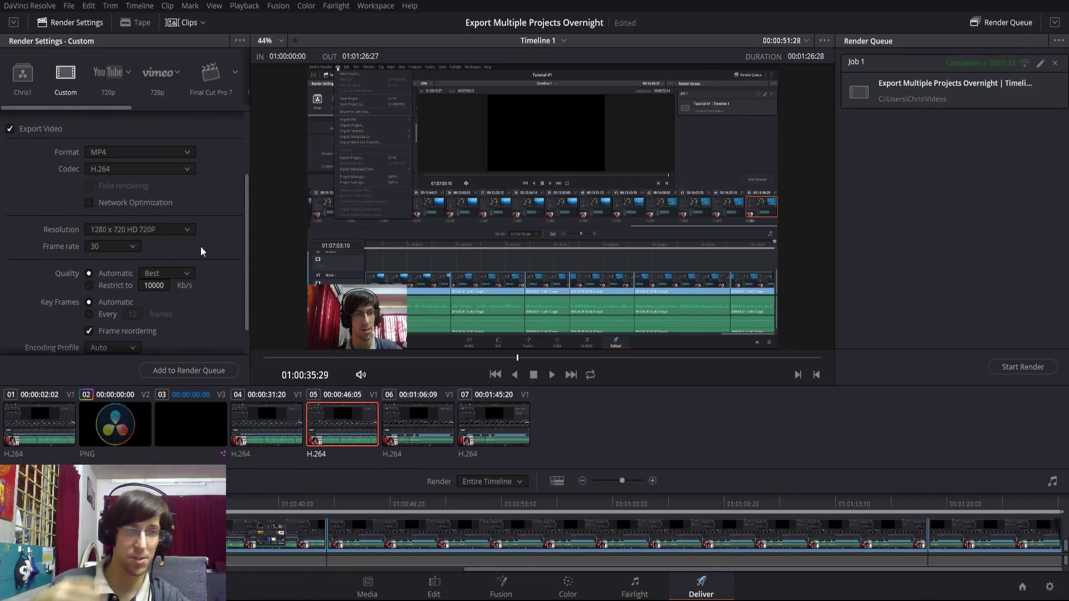
left_click(146, 234)
scroll(142, 229, "down", 3)
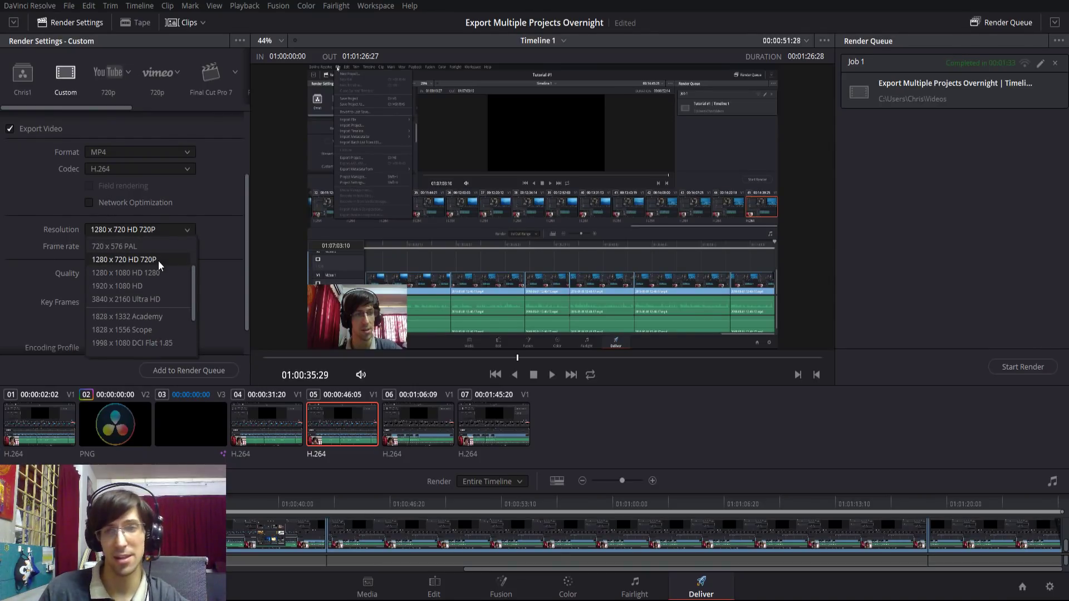
left_click(176, 224)
left_click(126, 247)
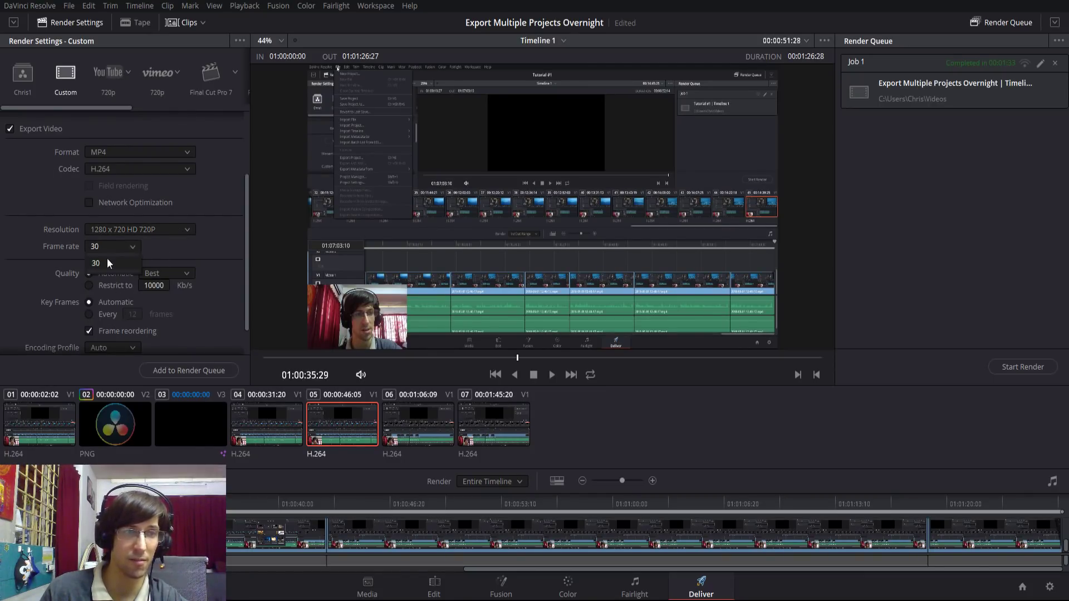
left_click(131, 248)
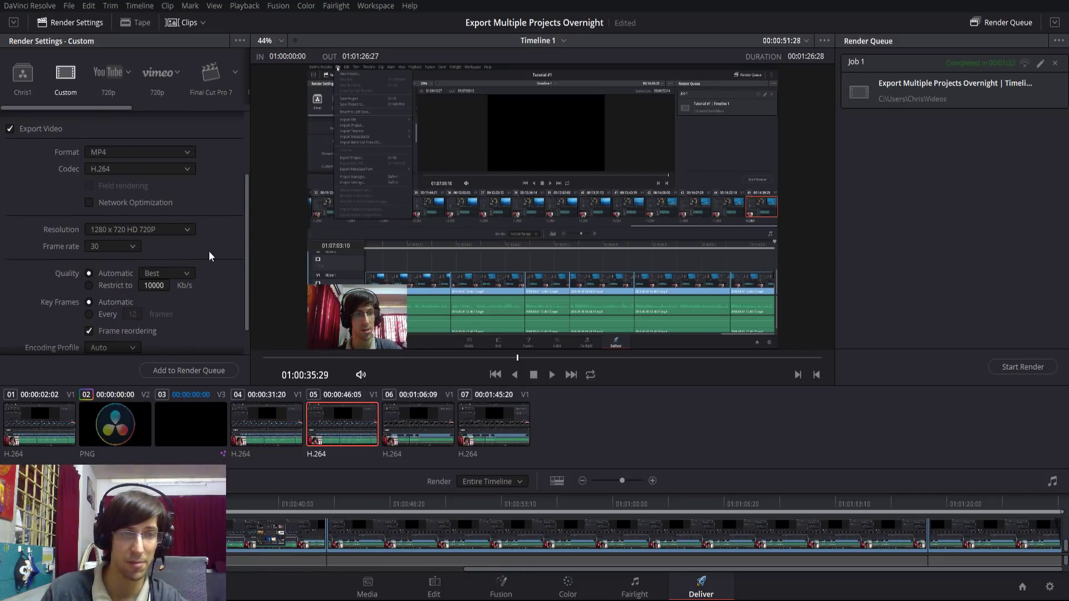
left_click(215, 331)
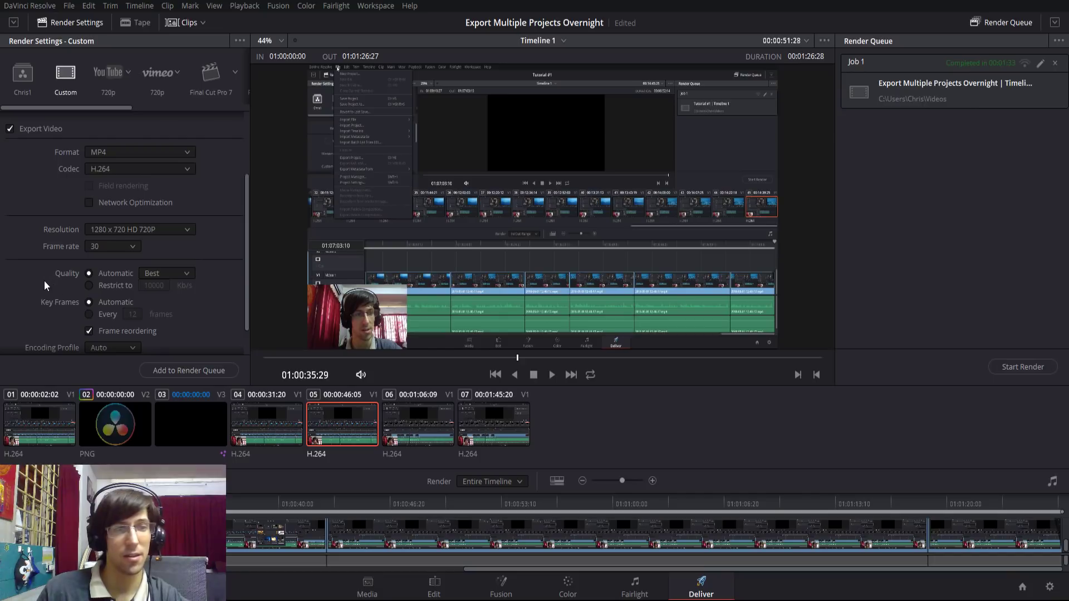
left_click(158, 276)
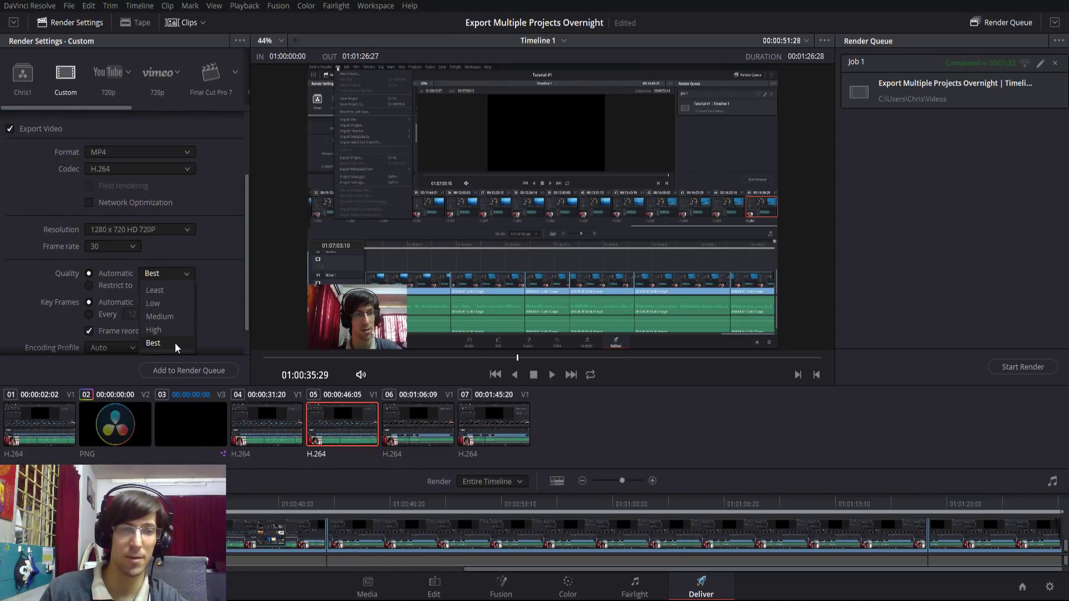
left_click(176, 273)
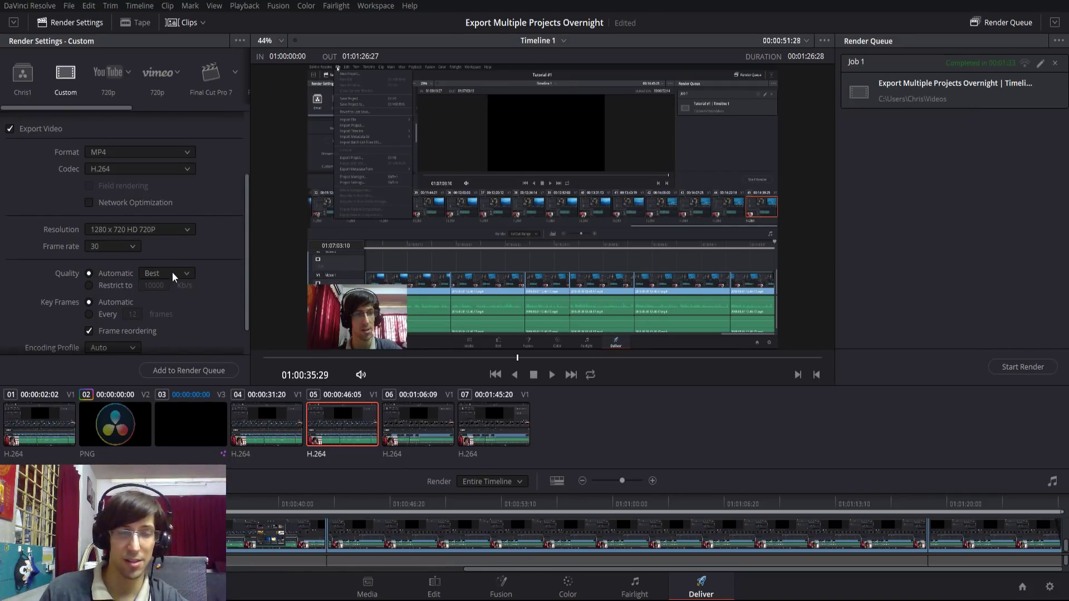
left_click(122, 285)
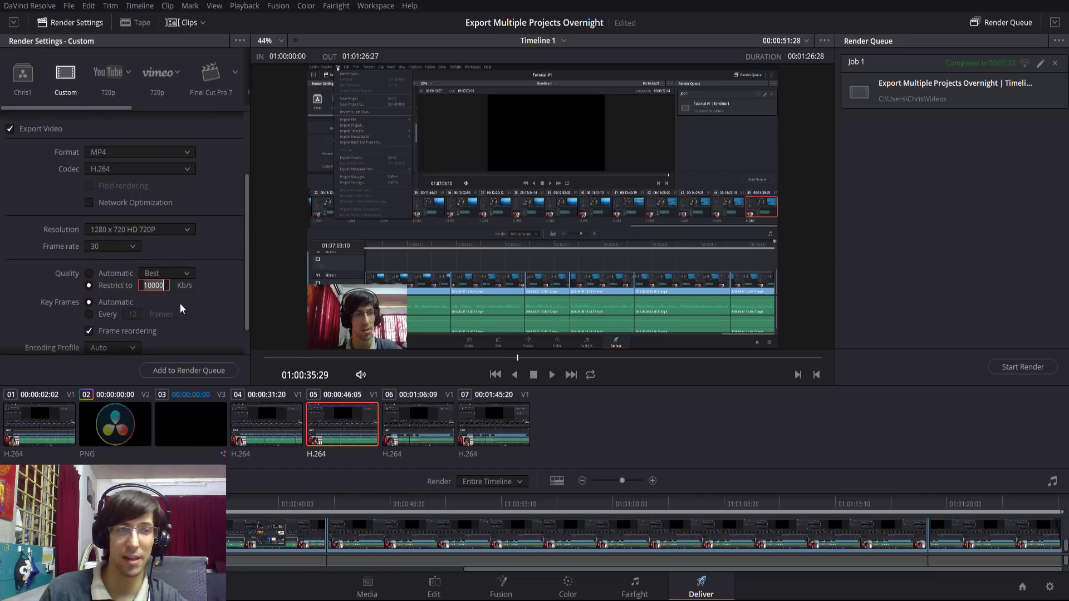
key("Return")
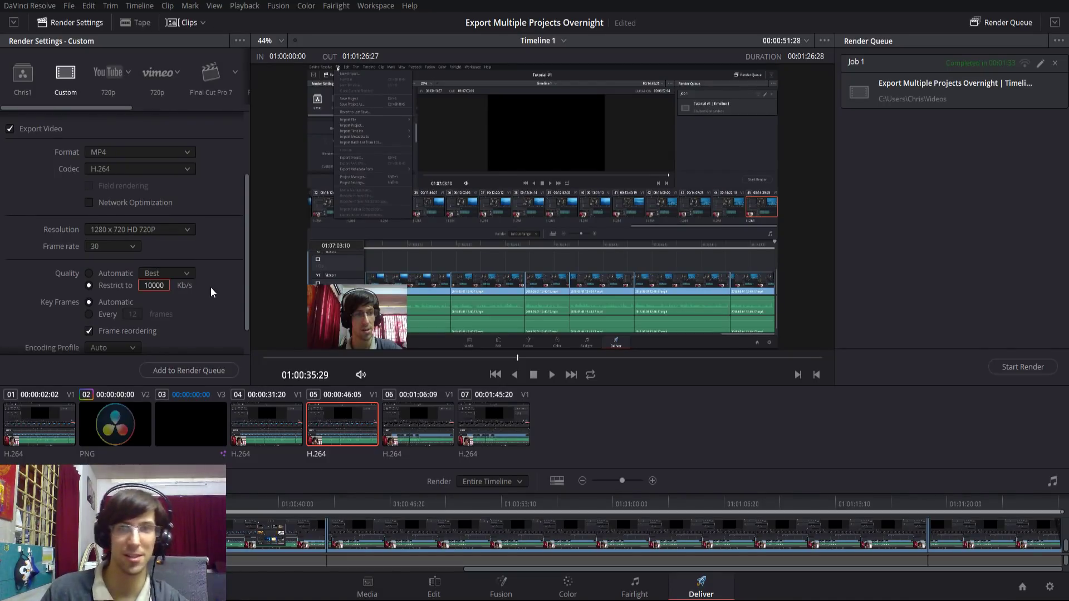
scroll(196, 301, "down", 2)
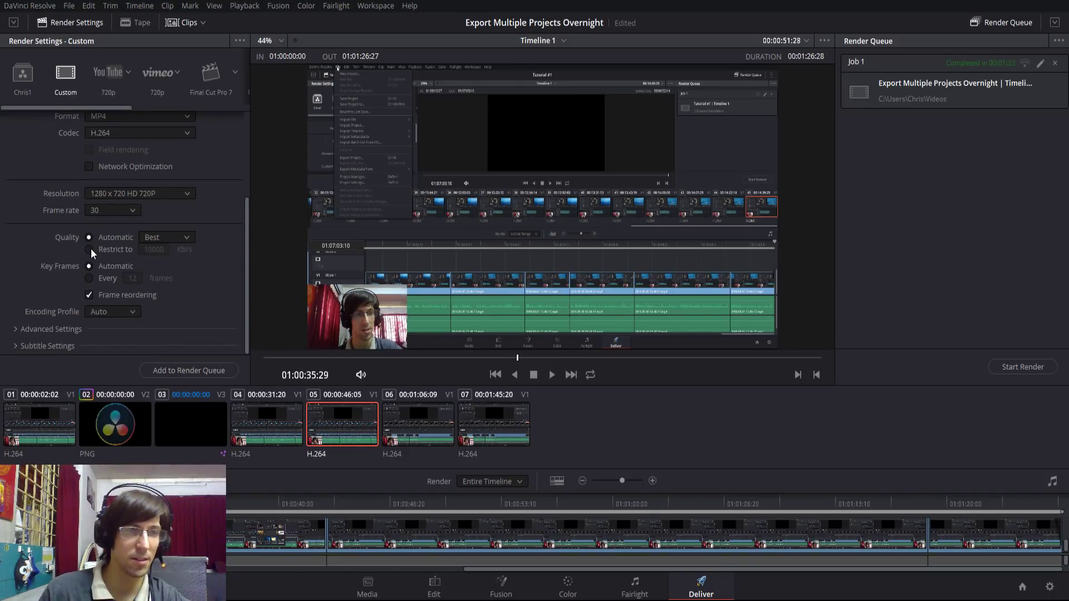
left_click(89, 238)
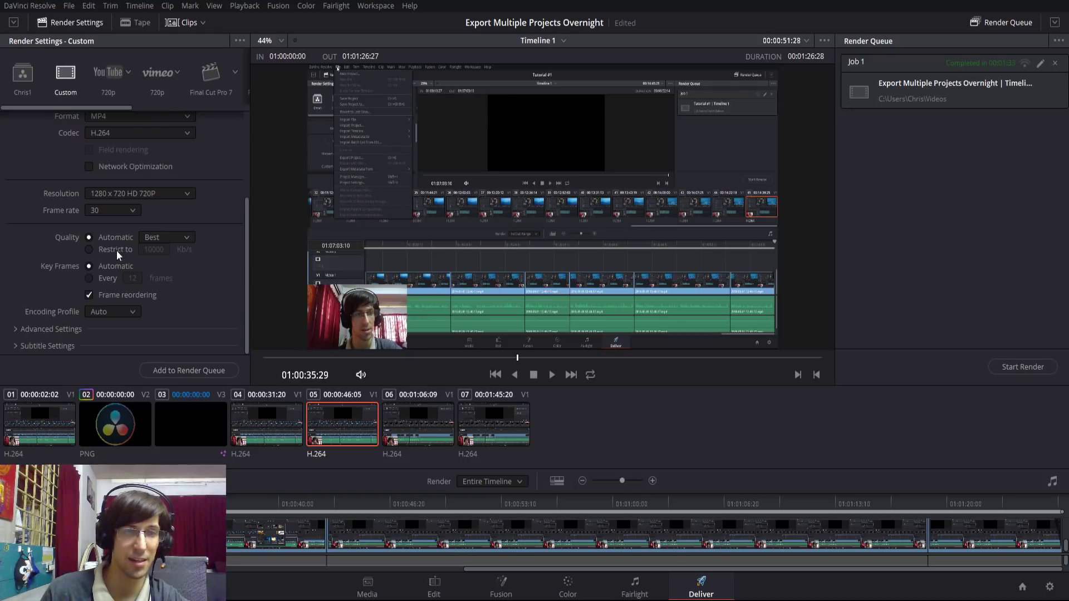
left_click(149, 238)
left_click(185, 233)
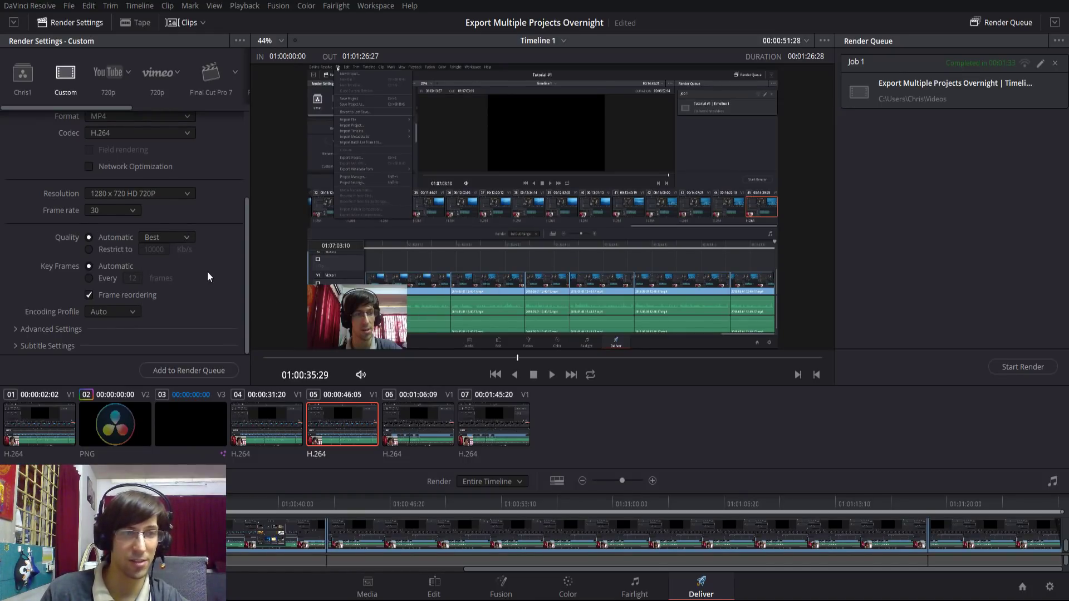
left_click(33, 330)
left_click(34, 330)
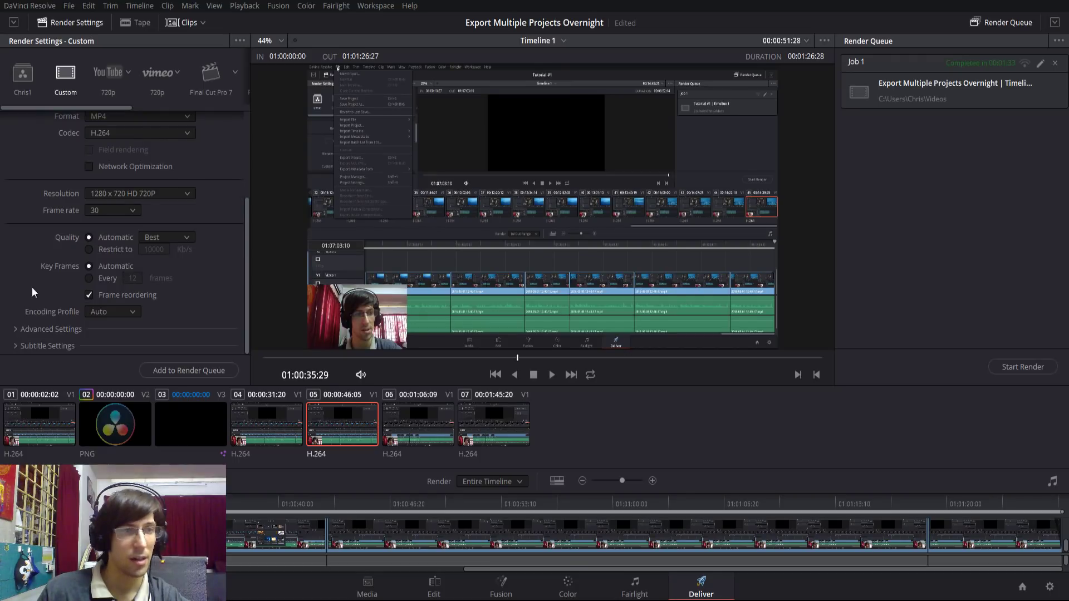
Step: Tick Export Subtitle, output subtitles 'As a separate file', and choose SRT as the file type
left_click(16, 347)
scroll(111, 329, "down", 3)
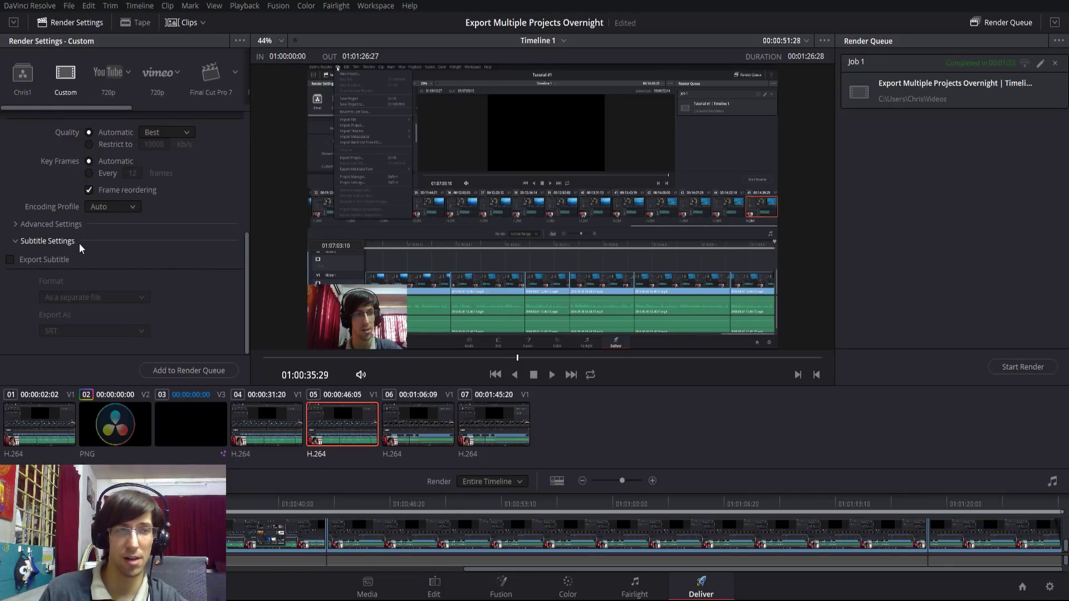
left_click(11, 260)
left_click(59, 297)
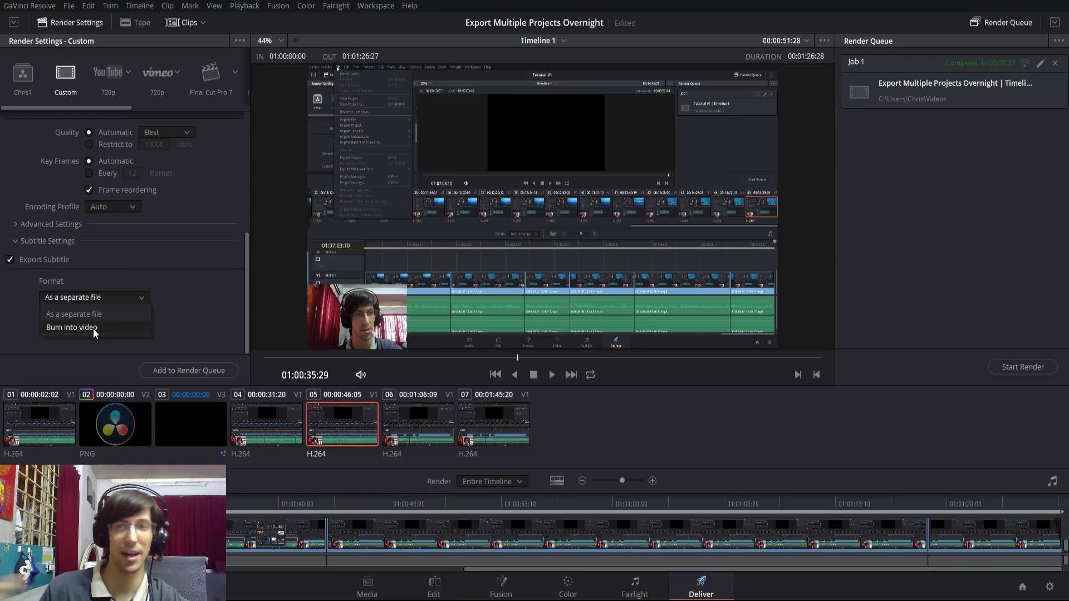
left_click(117, 315)
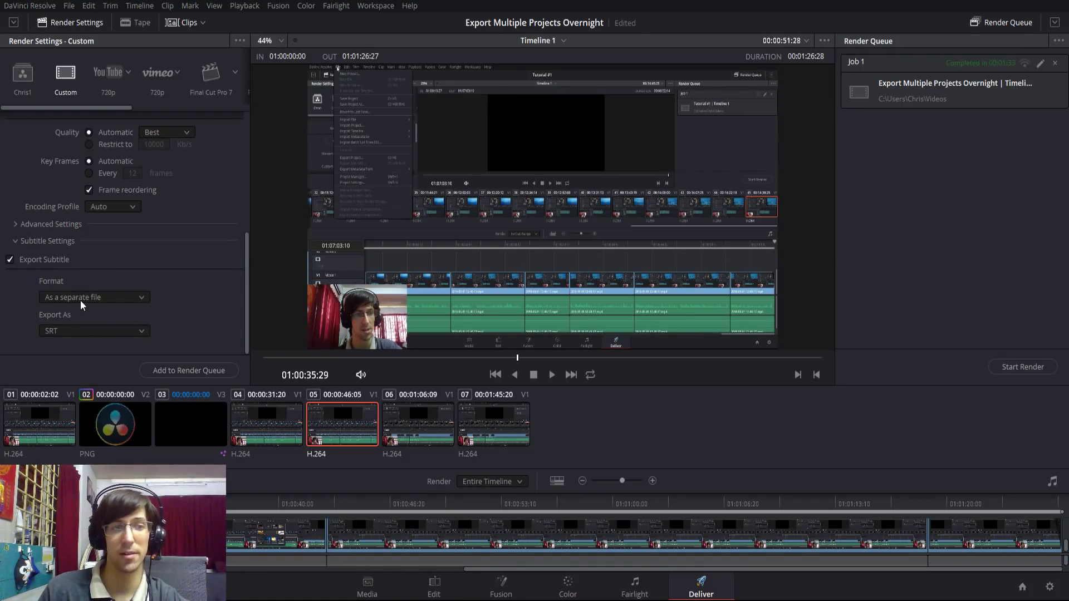
left_click(89, 331)
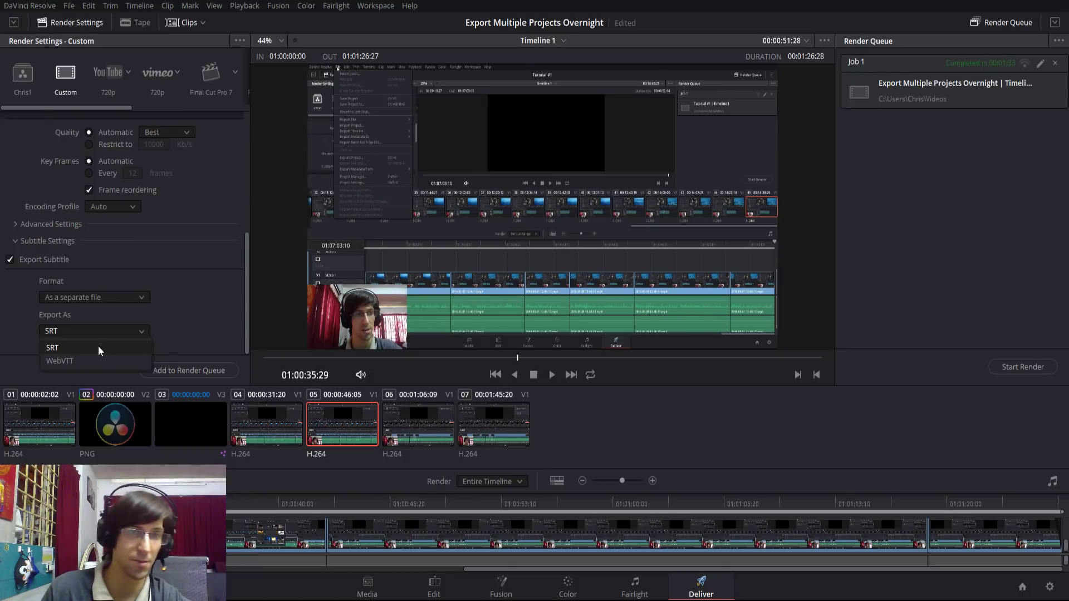
left_click(99, 349)
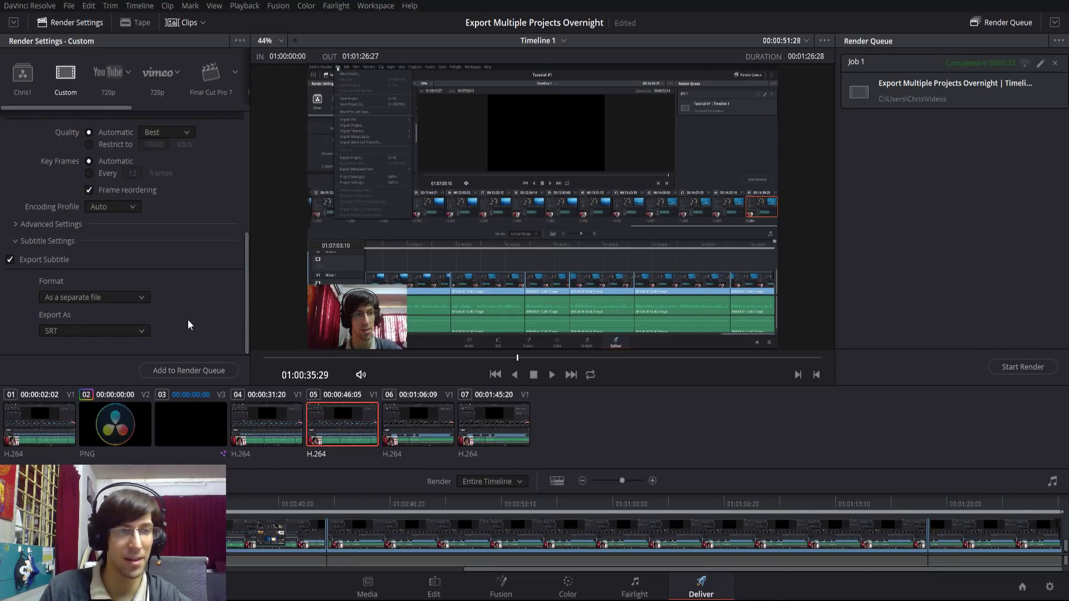
scroll(188, 316, "up", 10)
Step: Save the current render settings as a new preset named TutorialPreset
scroll(217, 273, "down", 8)
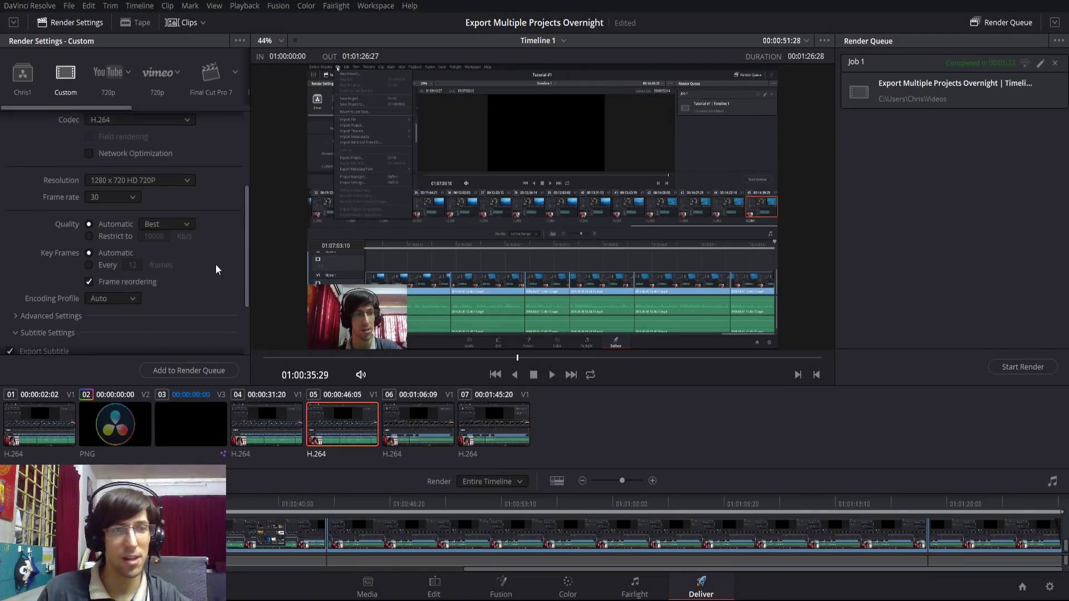
scroll(212, 283, "up", 6)
scroll(178, 239, "up", 2)
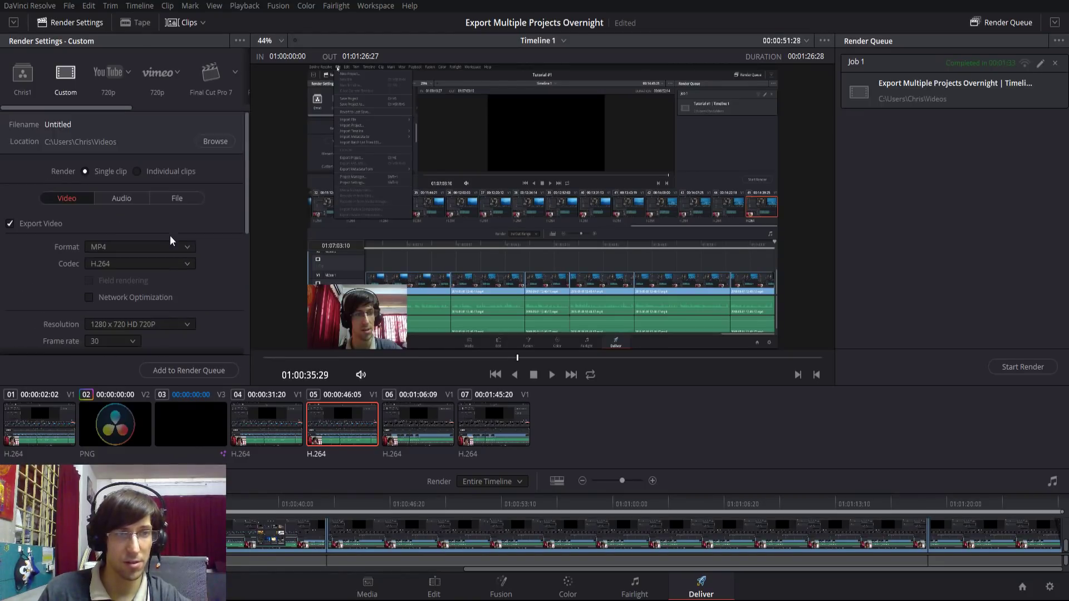
scroll(224, 248, "down", 5)
scroll(224, 249, "up", 5)
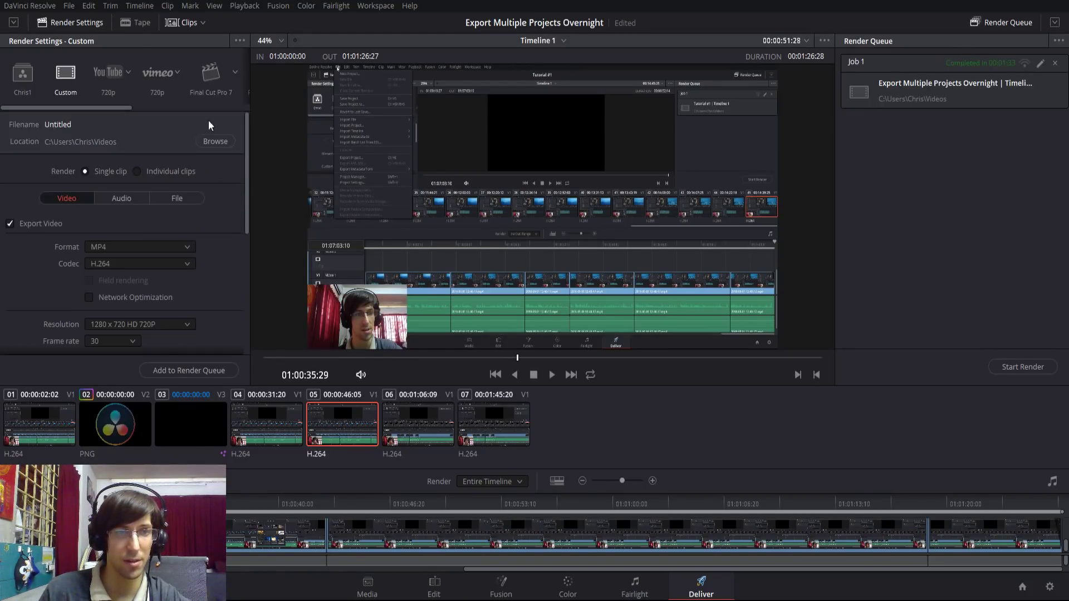
left_click(240, 40)
left_click(255, 56)
type("Tutorial")
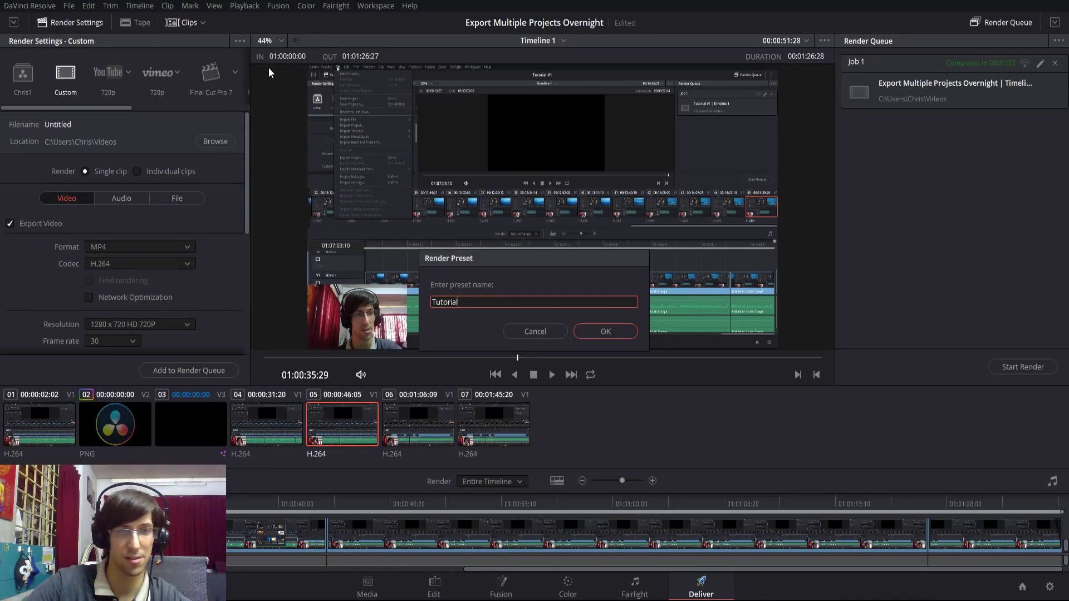
type("Preset")
key("Return")
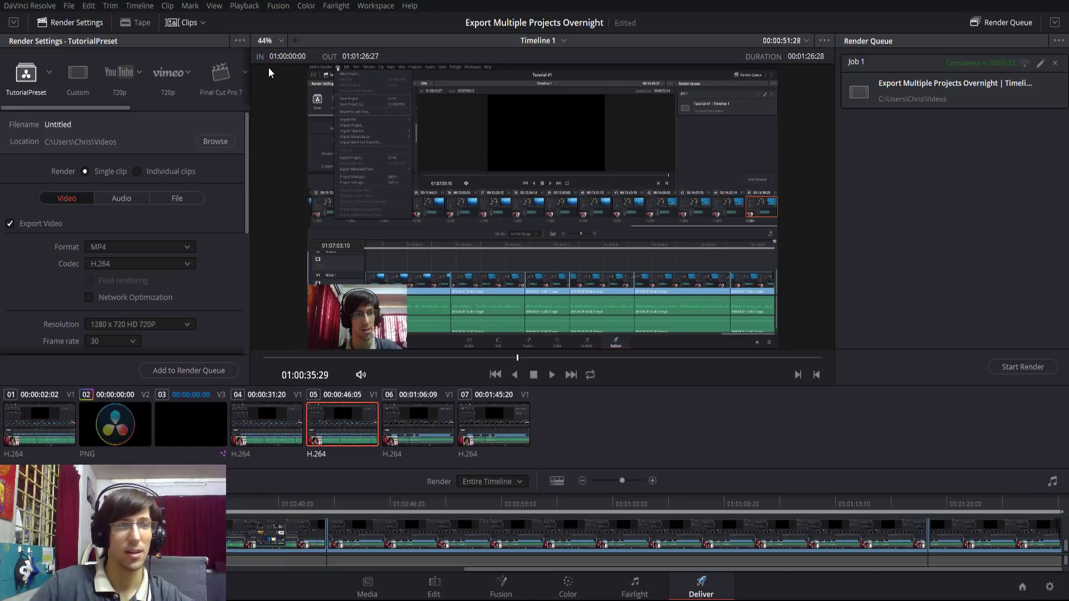
Step: Check that TutorialPreset is the selected preset, leaving the options menu unchanged
left_click(49, 73)
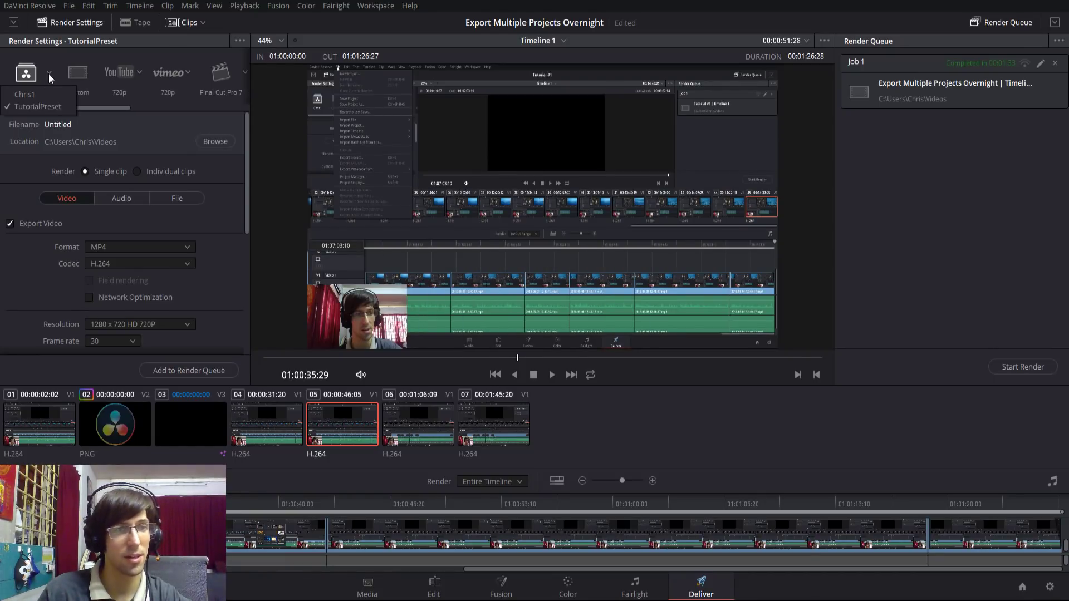
left_click(47, 107)
left_click(240, 40)
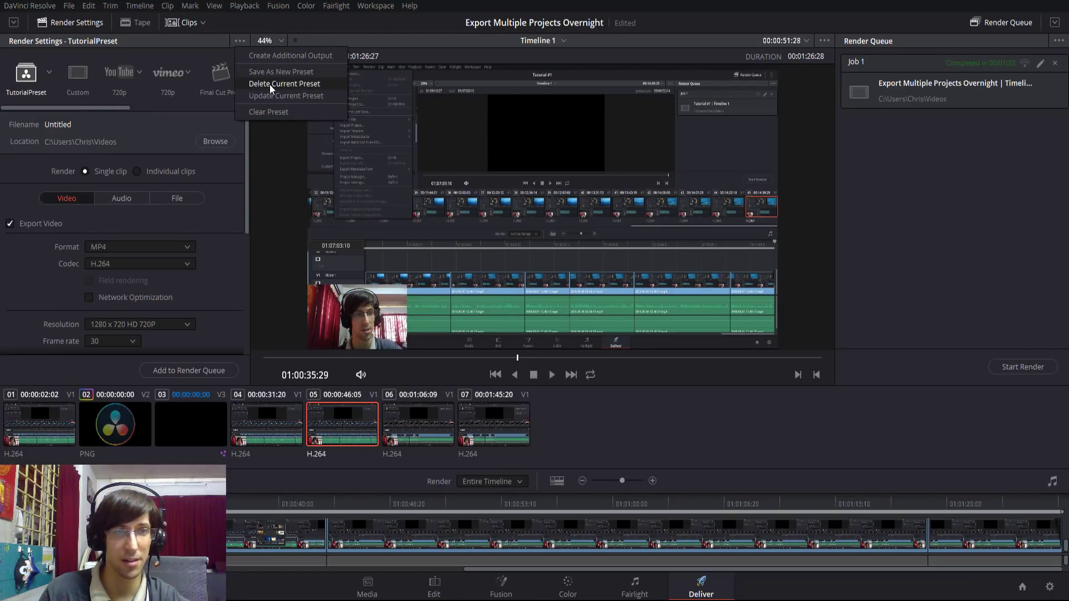
left_click(241, 40)
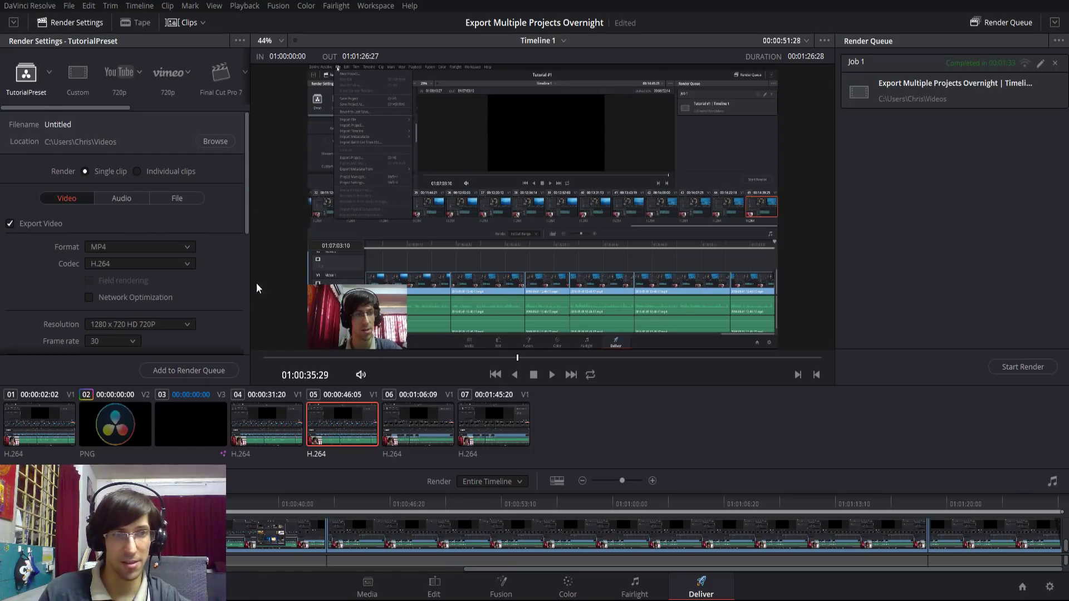
Step: In the Audio settings, enlarge the timeline and enable 'Render one track per channel'
left_click(114, 197)
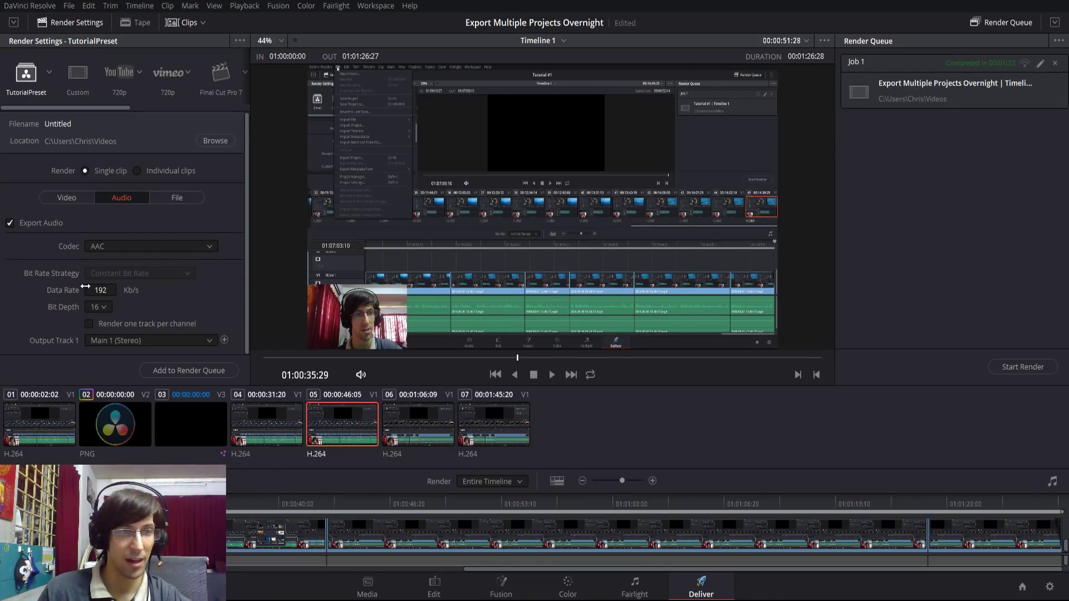
scroll(182, 335, "up", 1)
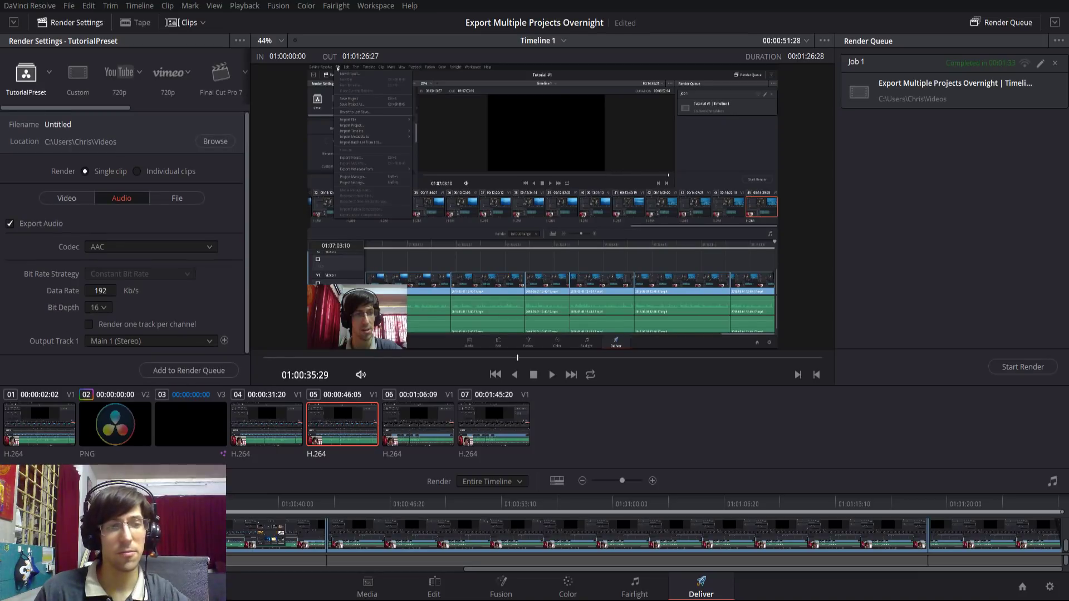
left_click_drag(173, 464, 156, 345)
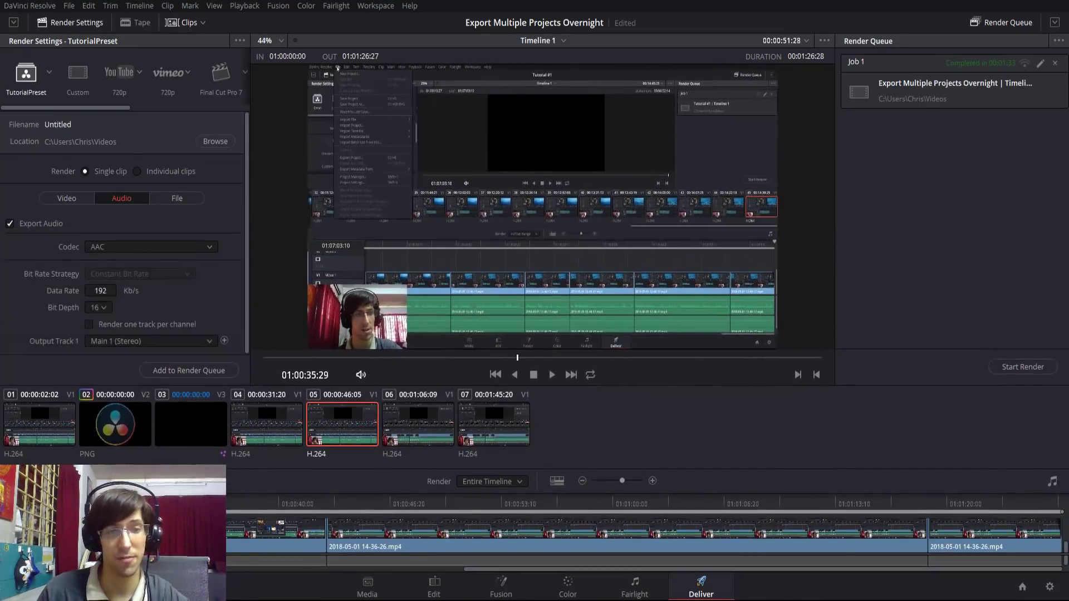
left_click(91, 324)
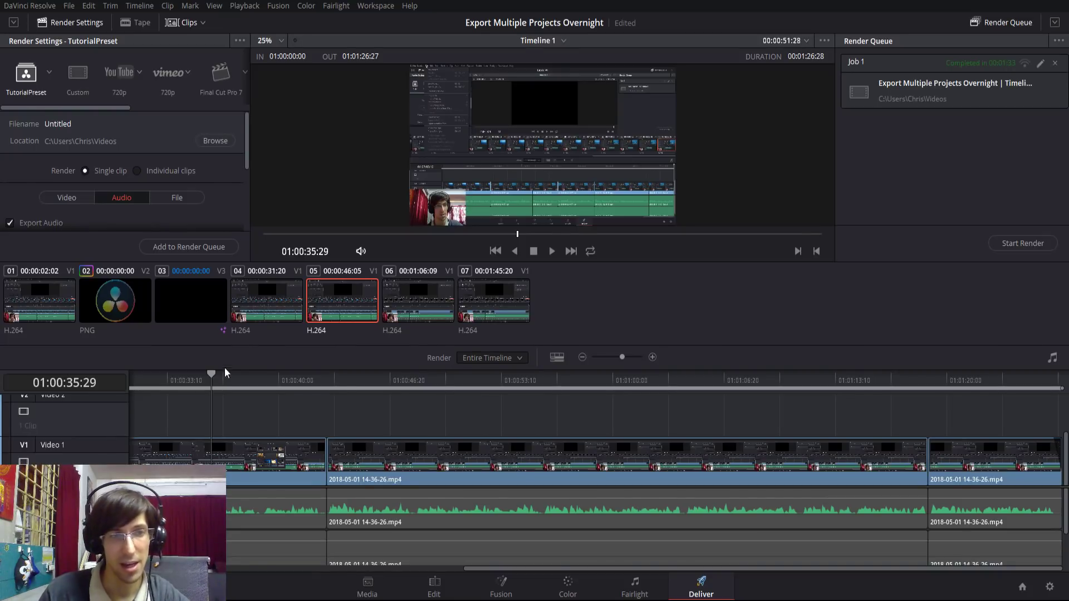
Step: Add output tracks fed from timeline tracks 1, 2 and 3, and remove Main 1 (Stereo)
left_click_drag(237, 349, 237, 472)
left_click(225, 339)
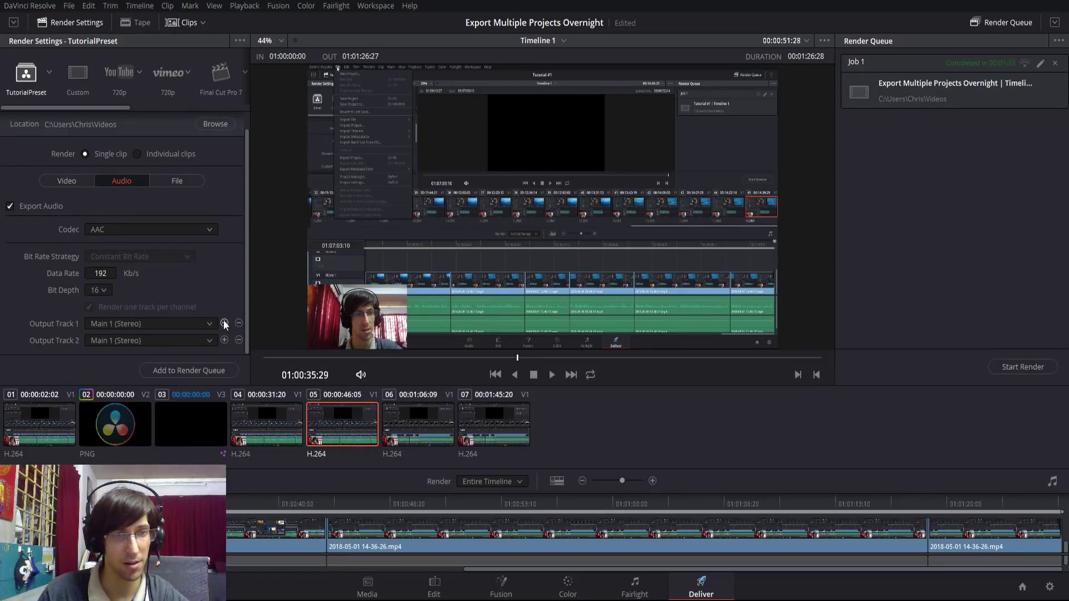
left_click(209, 341)
left_click(165, 364)
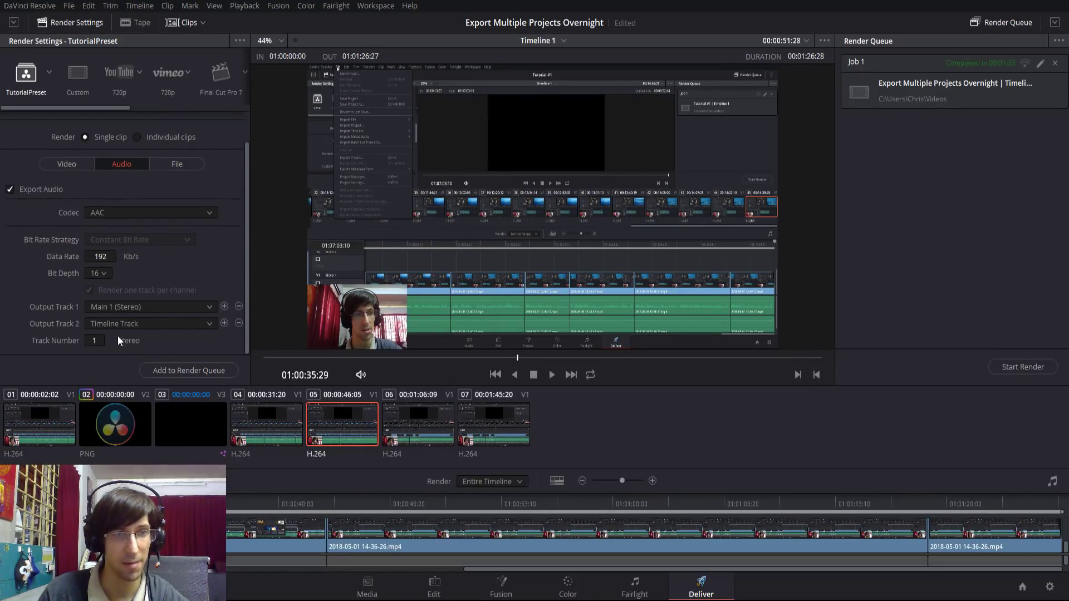
left_click(94, 341)
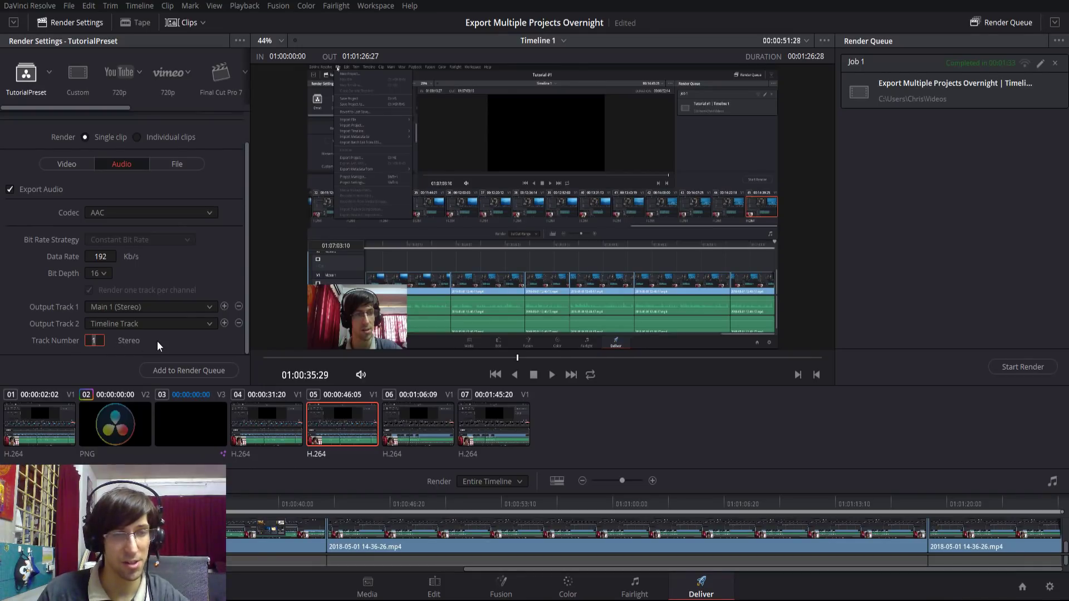
left_click(225, 323)
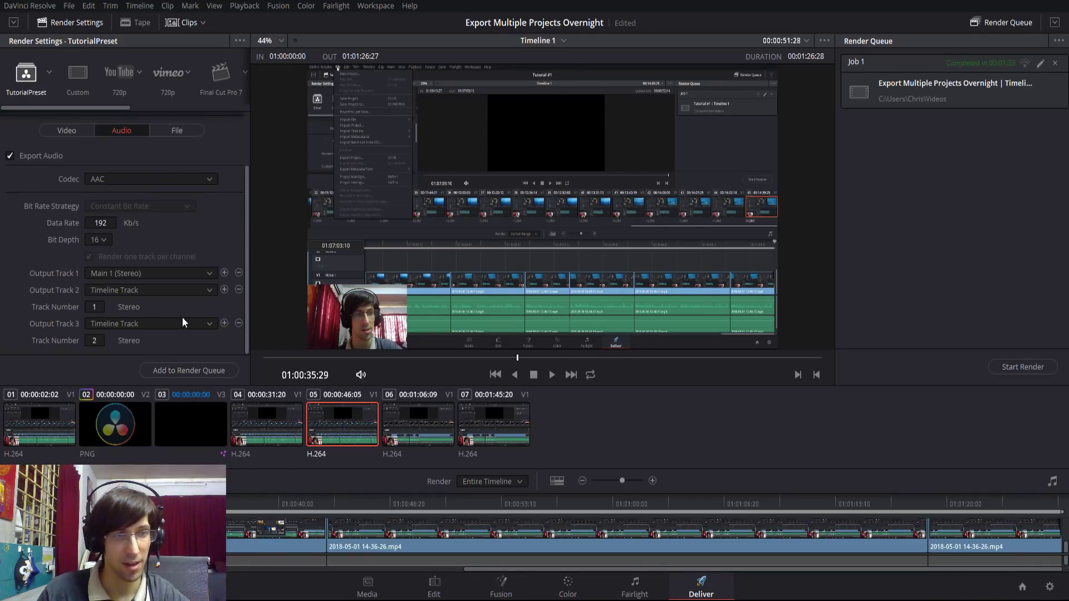
left_click(224, 288)
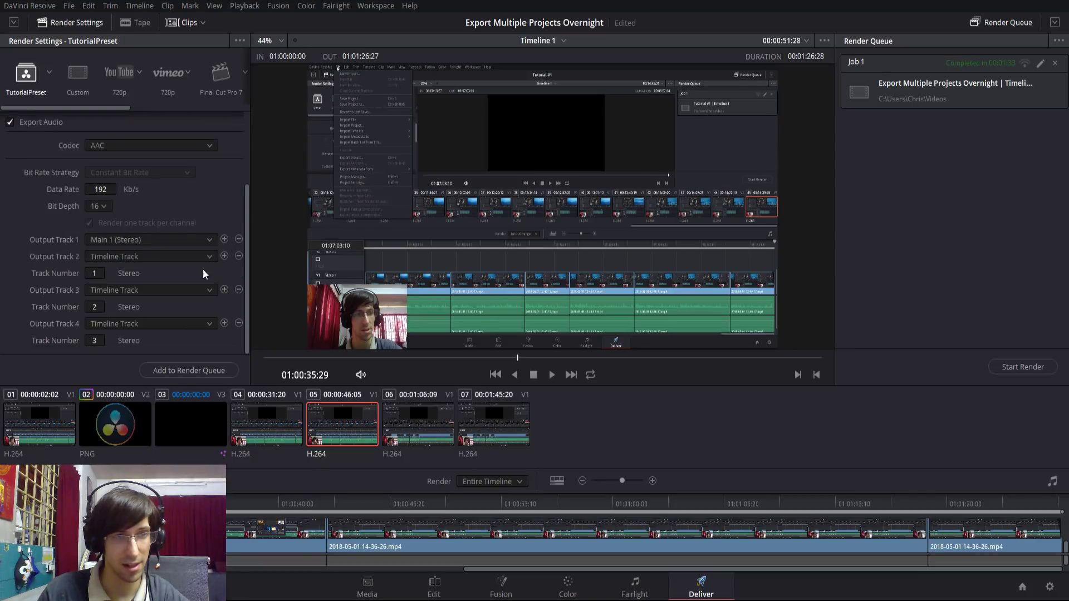
left_click(239, 240)
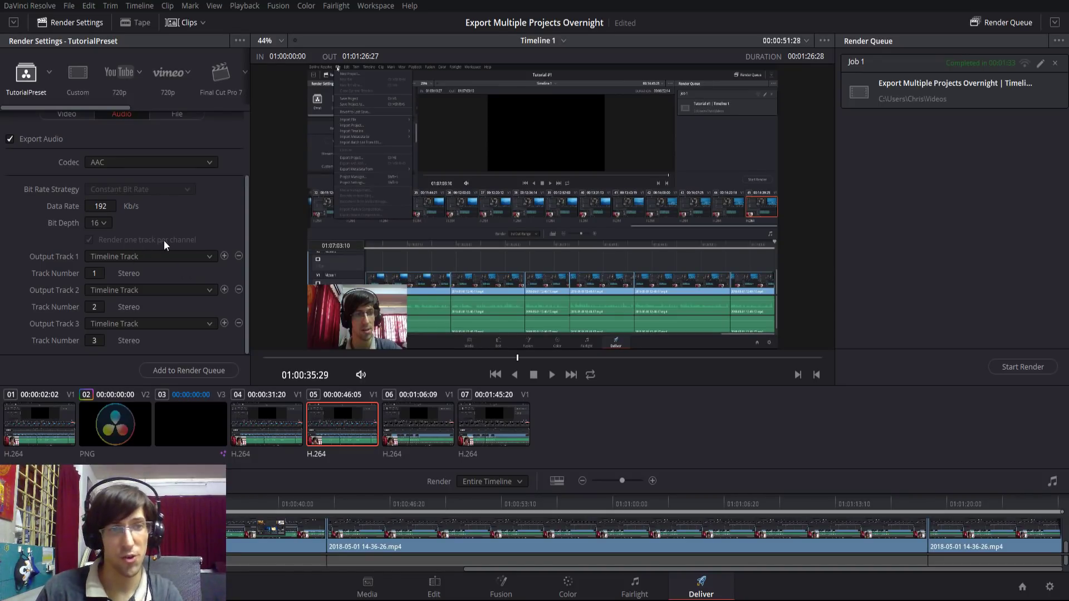
Step: Bring up the File naming settings
scroll(228, 245, "up", 2)
scroll(233, 254, "up", 2)
left_click(186, 199)
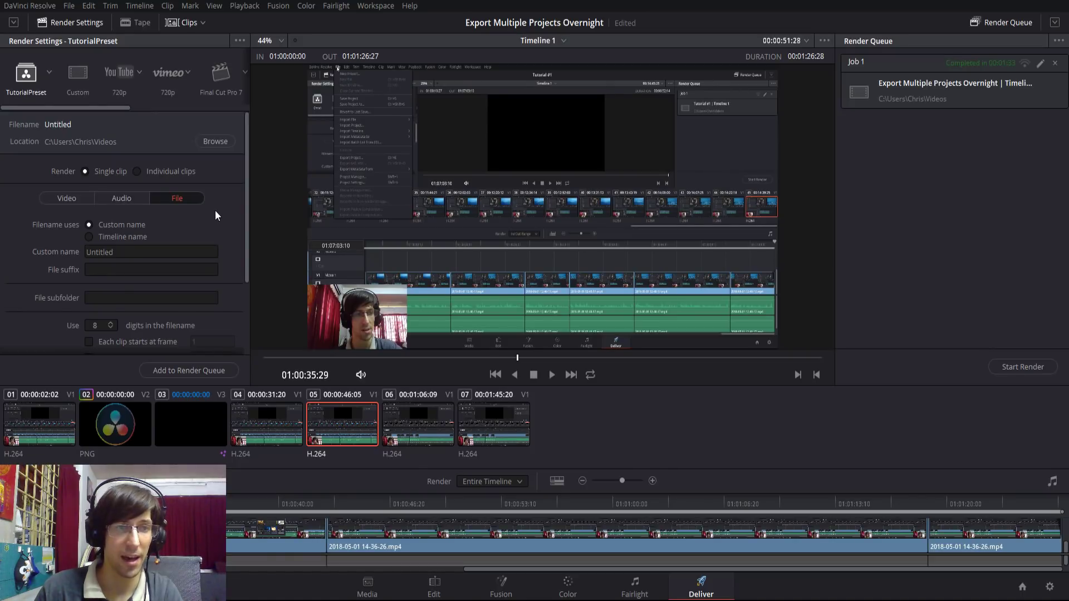
scroll(216, 211, "down", 2)
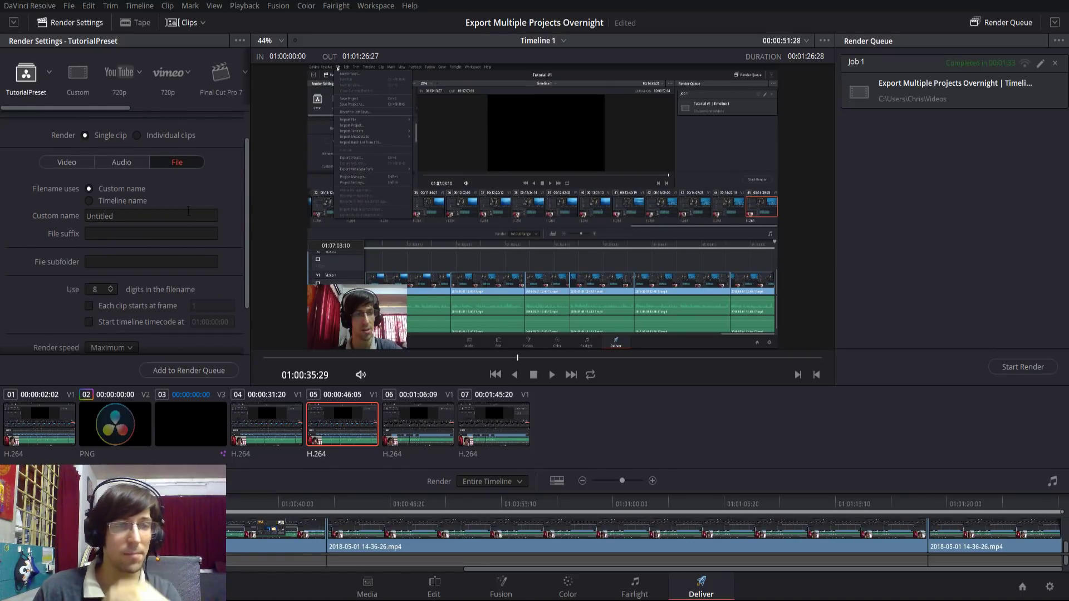
left_click(192, 215)
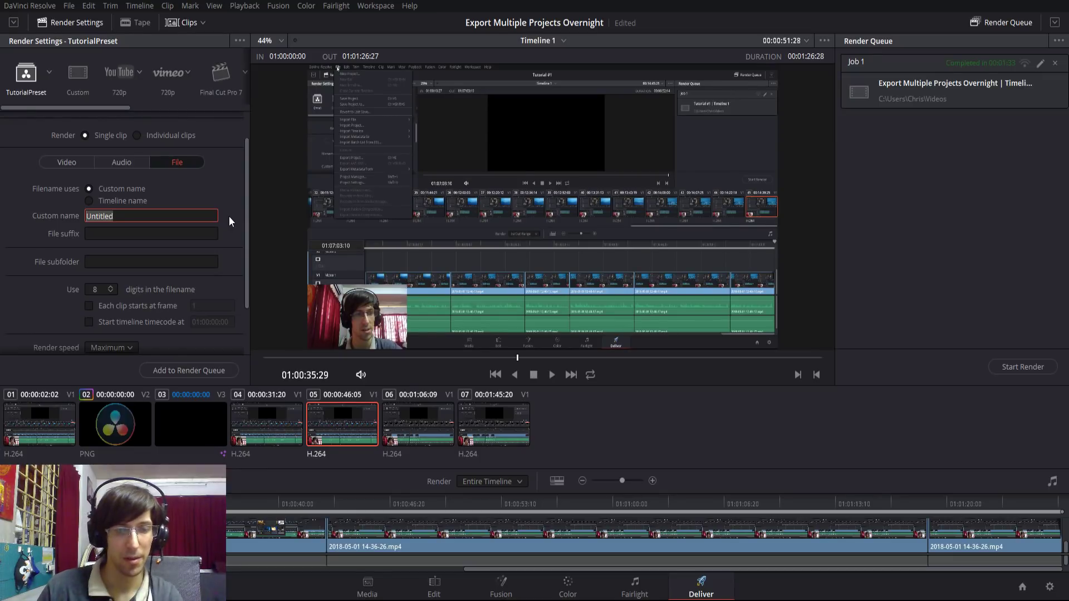
type("Tutorial")
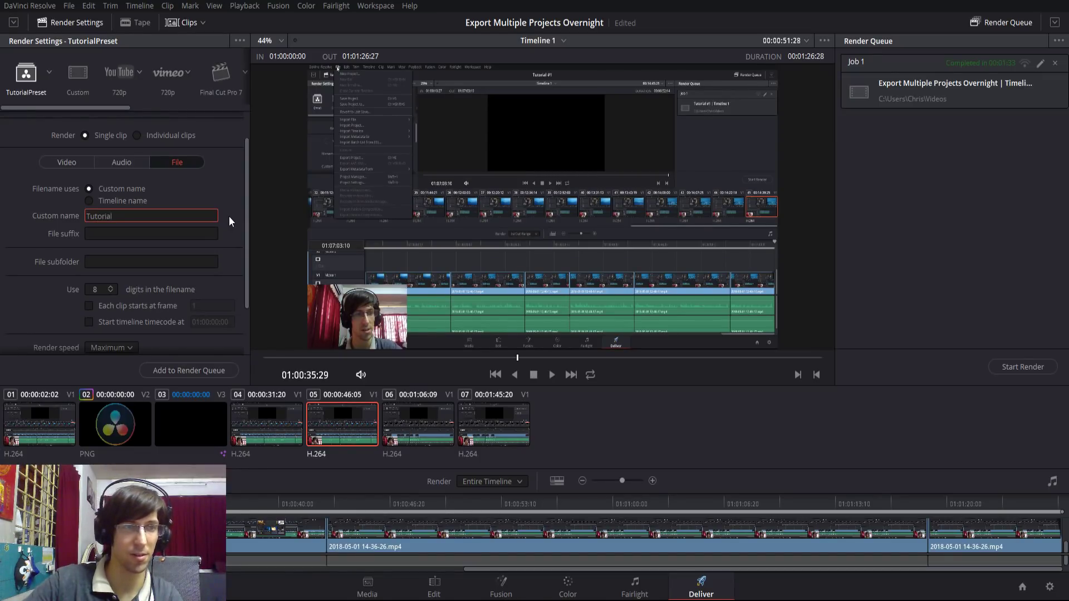
type("Pxport")
key("Return")
scroll(194, 209, "down", 2)
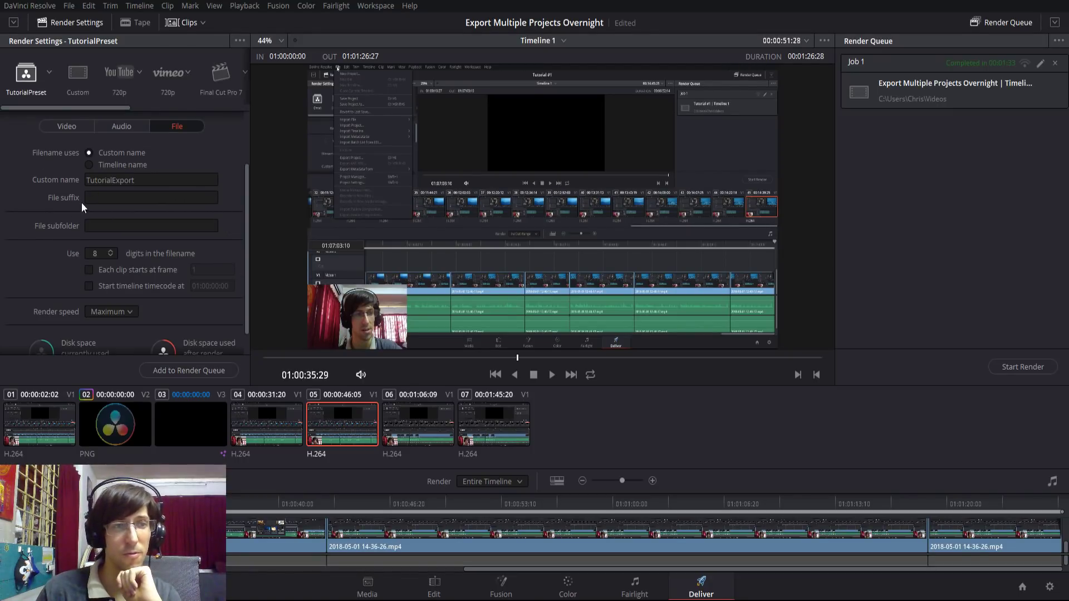
left_click(95, 197)
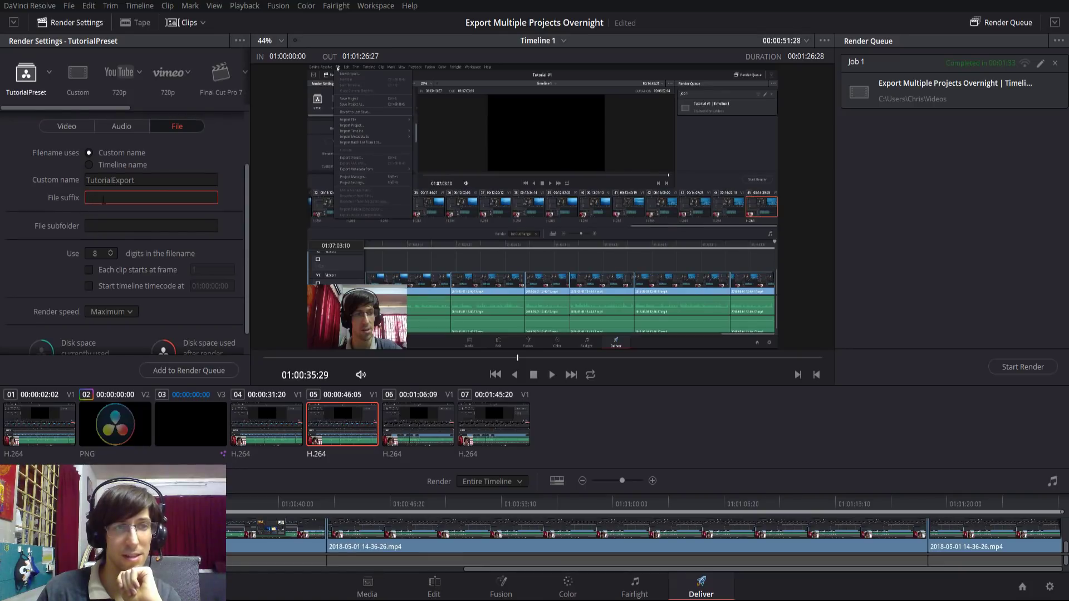
scroll(72, 206, "up", 3)
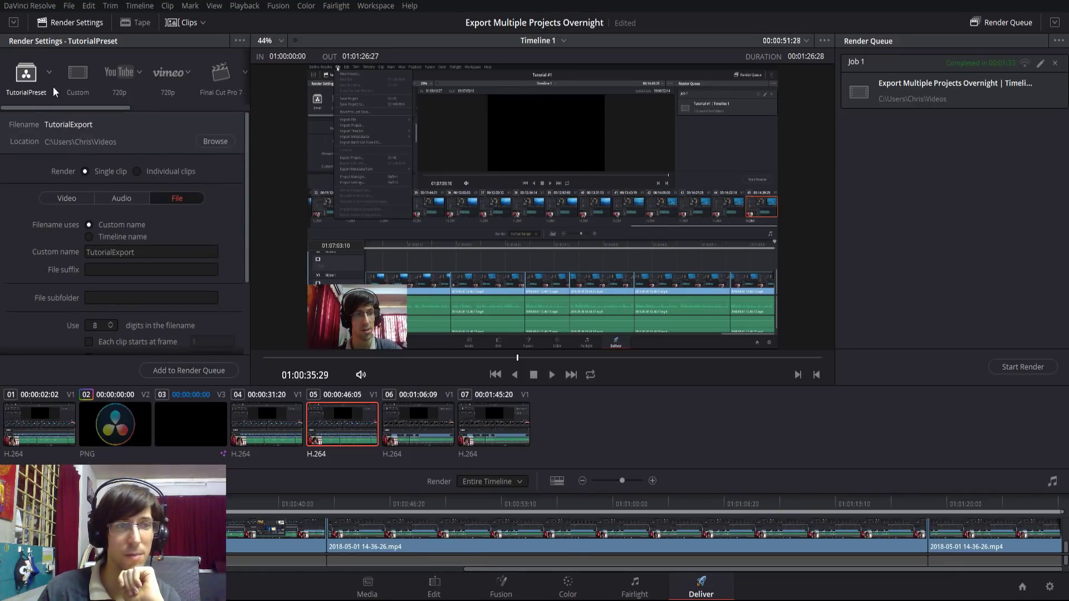
left_click(90, 268)
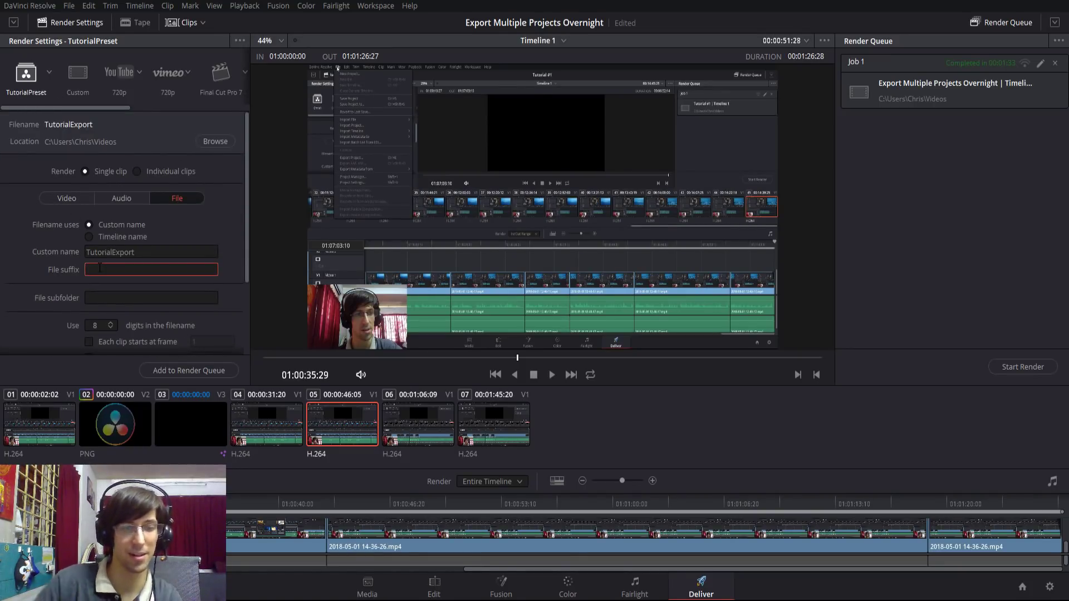
type("TutorialPreset-")
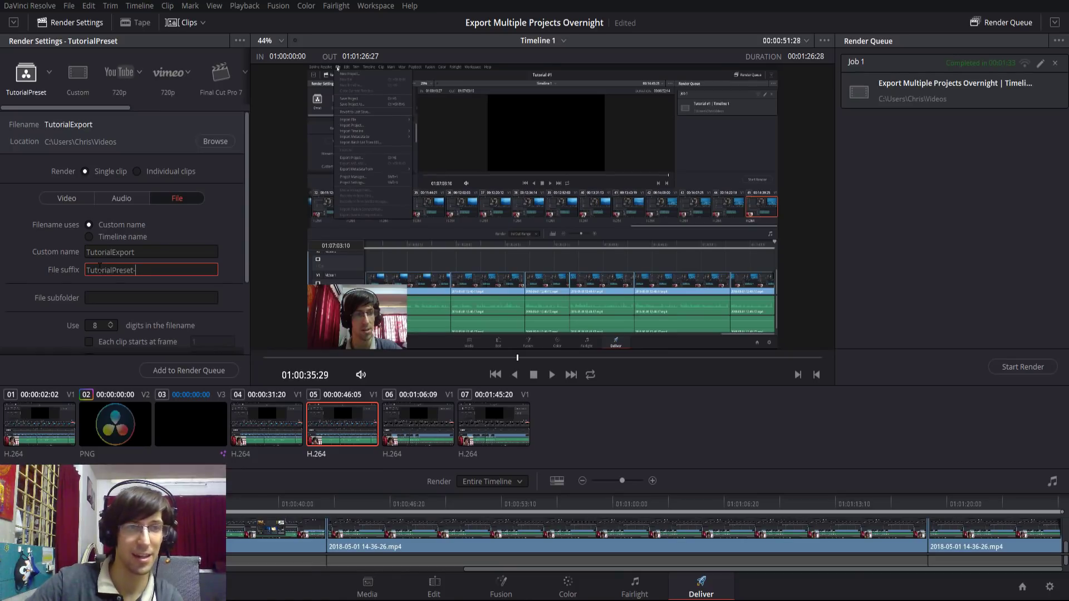
left_click_drag(150, 274, 52, 245)
key("BackSpace")
scroll(52, 279, "down", 2)
left_click(97, 261)
scroll(52, 251, "up", 2)
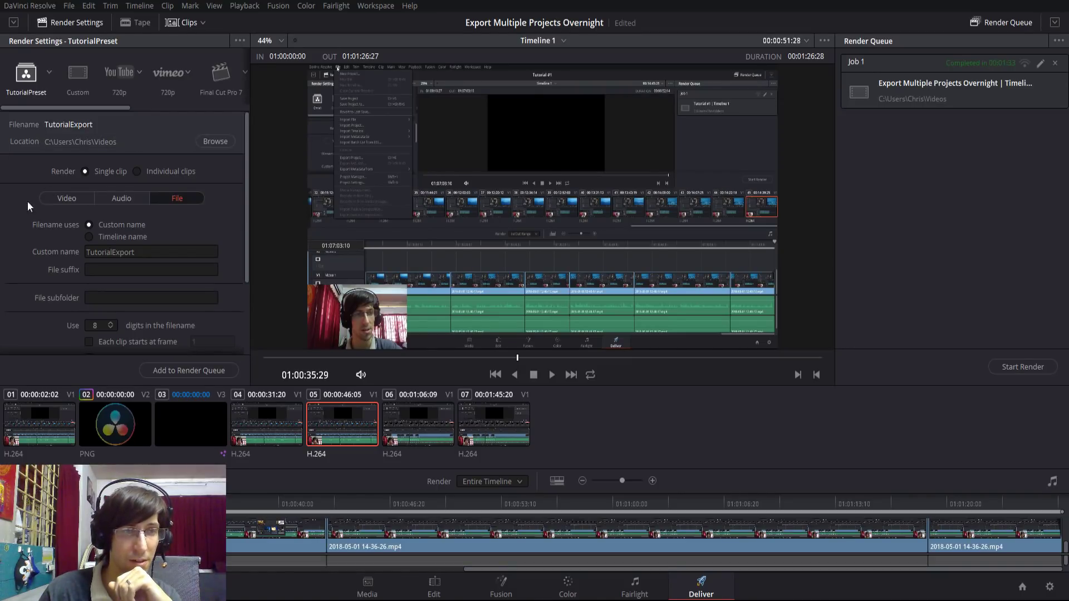
scroll(34, 222, "down", 2)
left_click(100, 261)
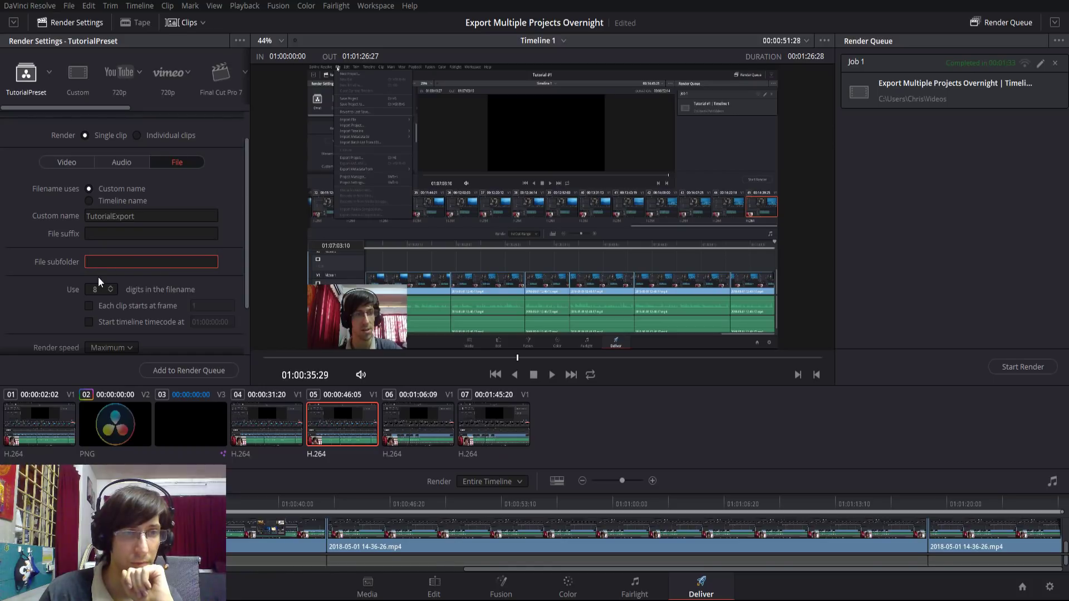
scroll(142, 182, "up", 2)
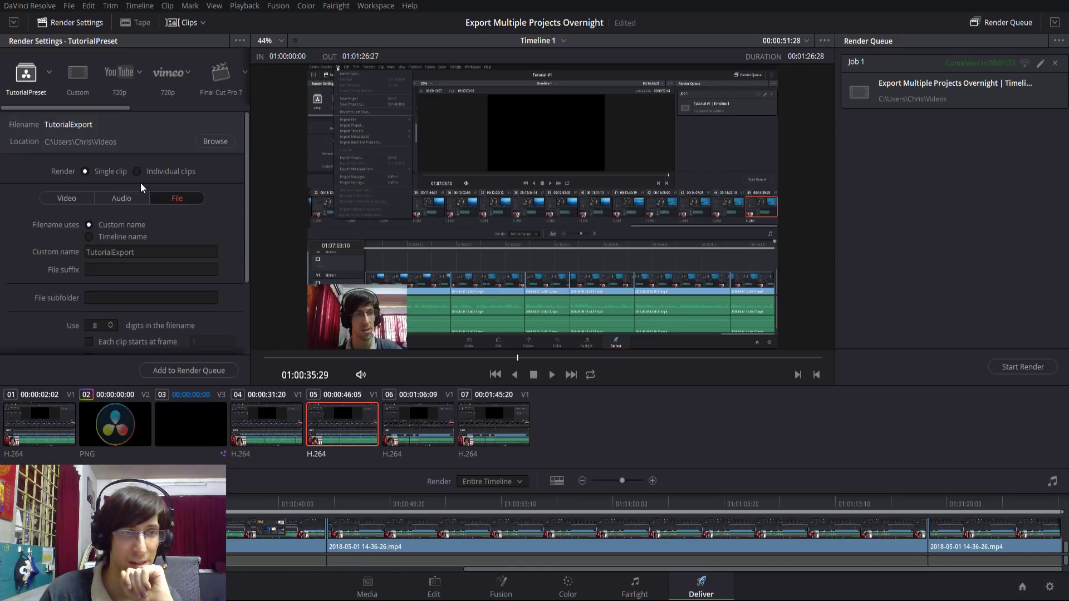
Step: Browse the output destination but cancel, keeping the Videos folder
left_click(215, 145)
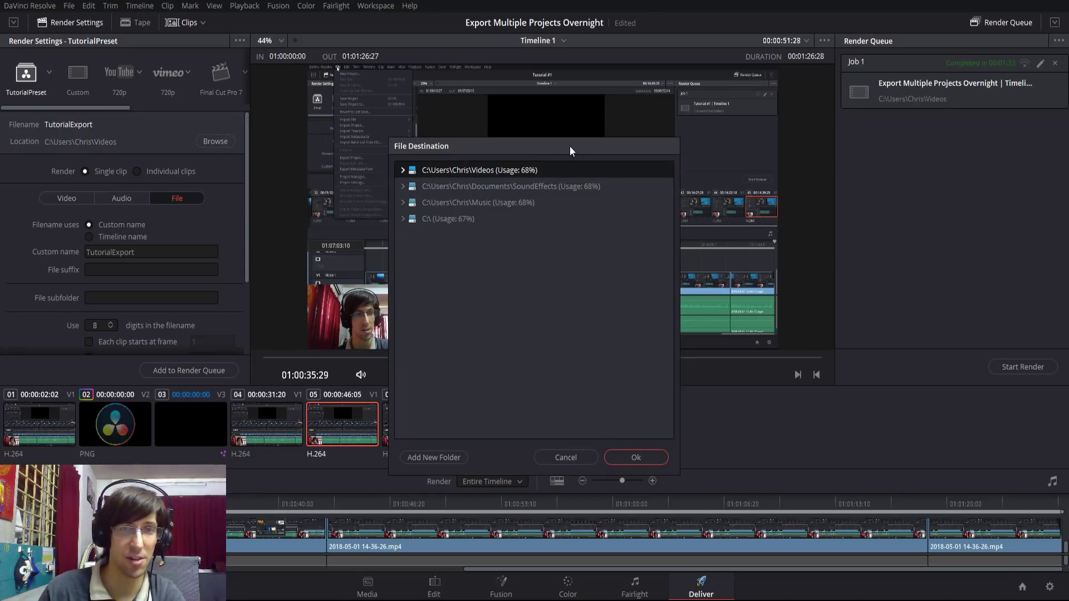
left_click_drag(569, 146, 528, 166)
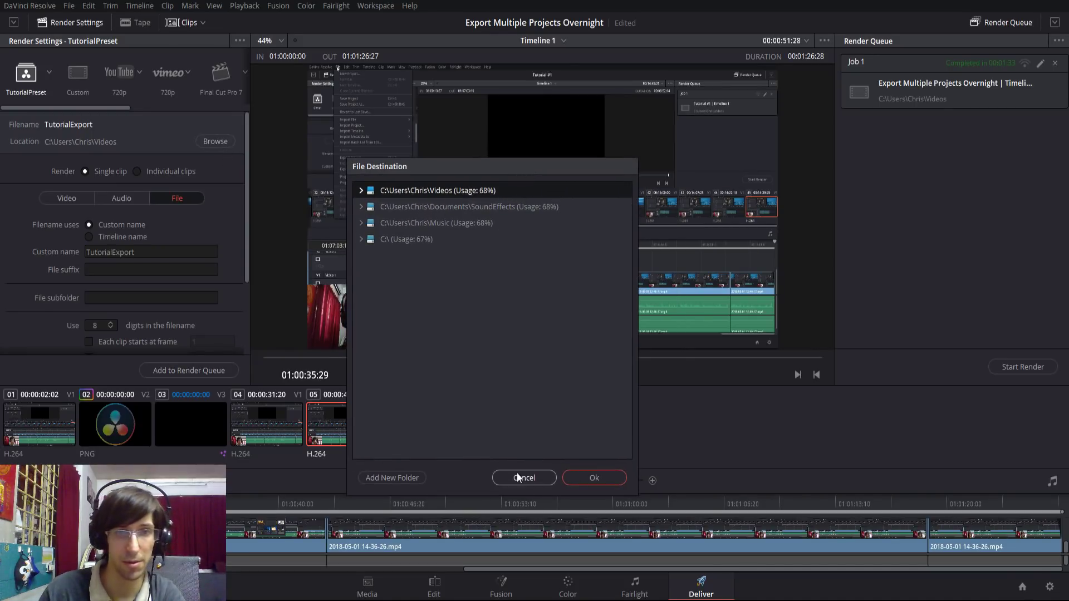
left_click(361, 191)
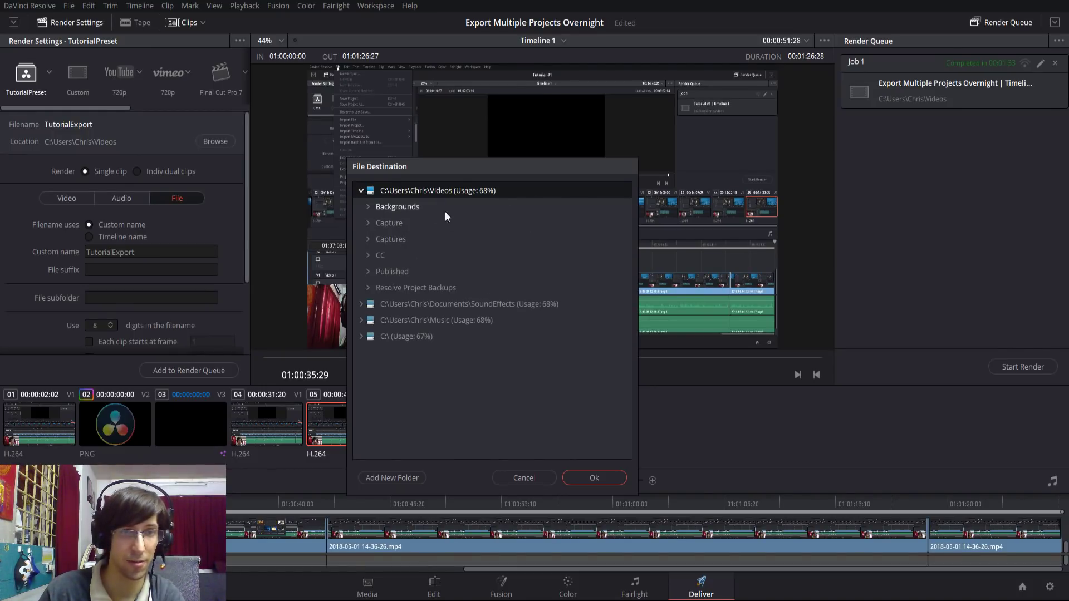
left_click(522, 477)
Step: Add the TutorialExport render to the queue as Job 2
scroll(226, 215, "down", 1)
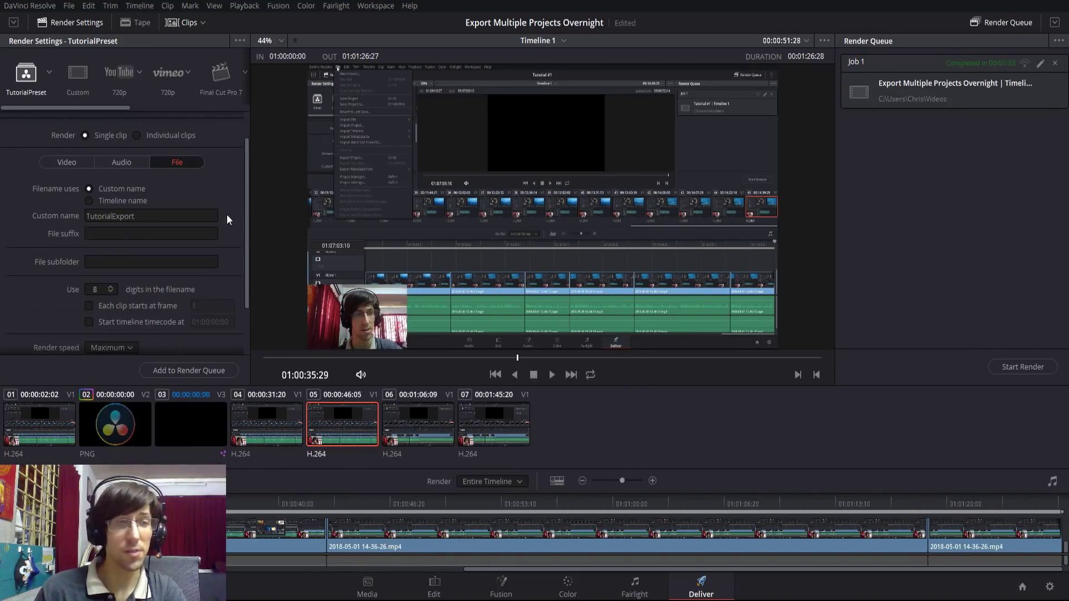
scroll(226, 215, "down", 2)
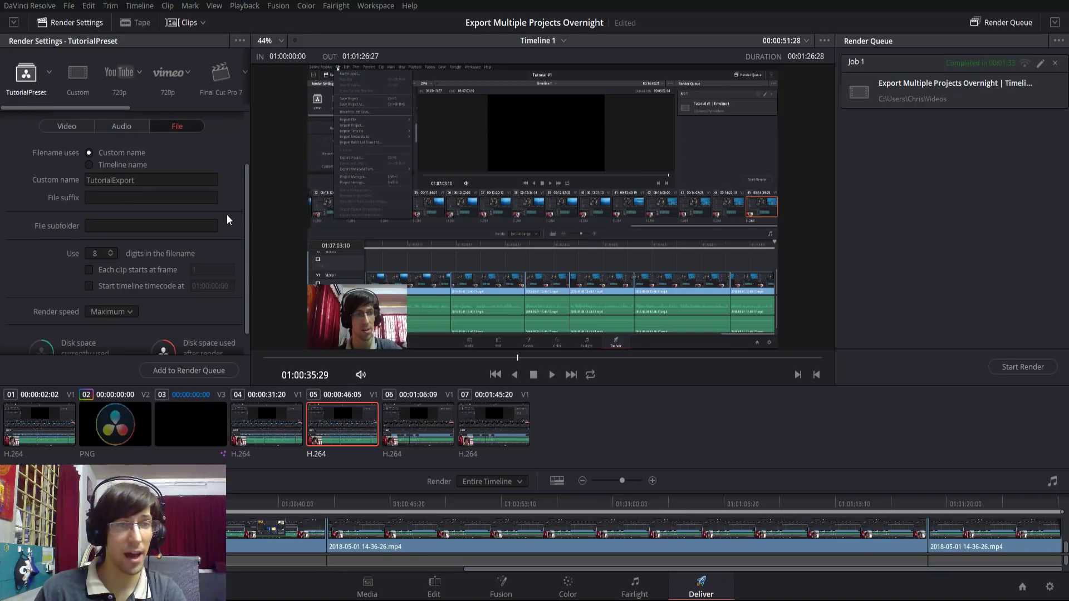
left_click(195, 372)
scroll(195, 256, "up", 1)
scroll(195, 256, "up", 1)
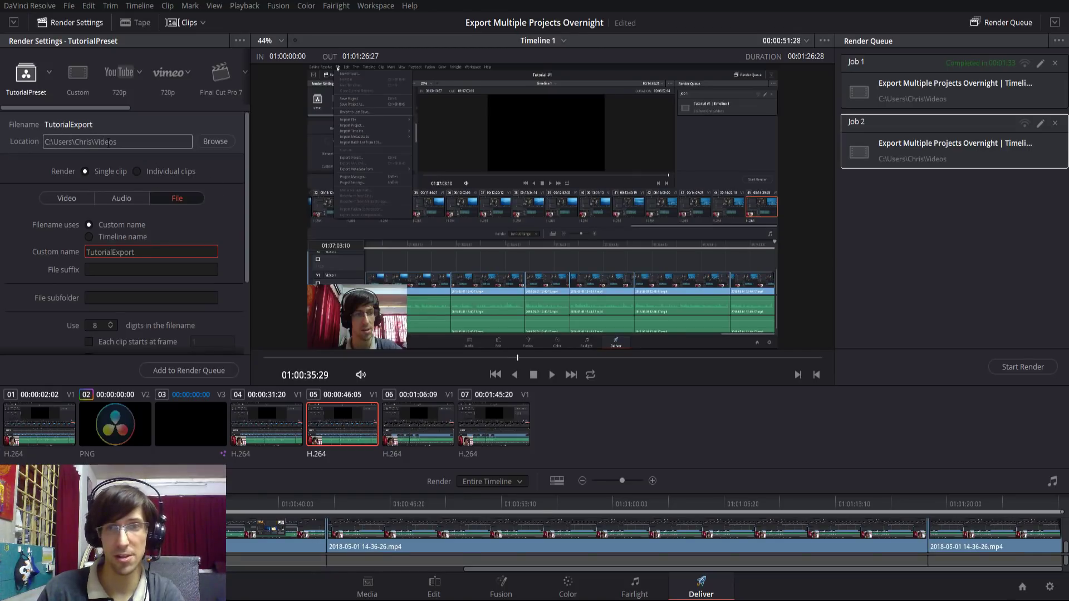
left_click(245, 202)
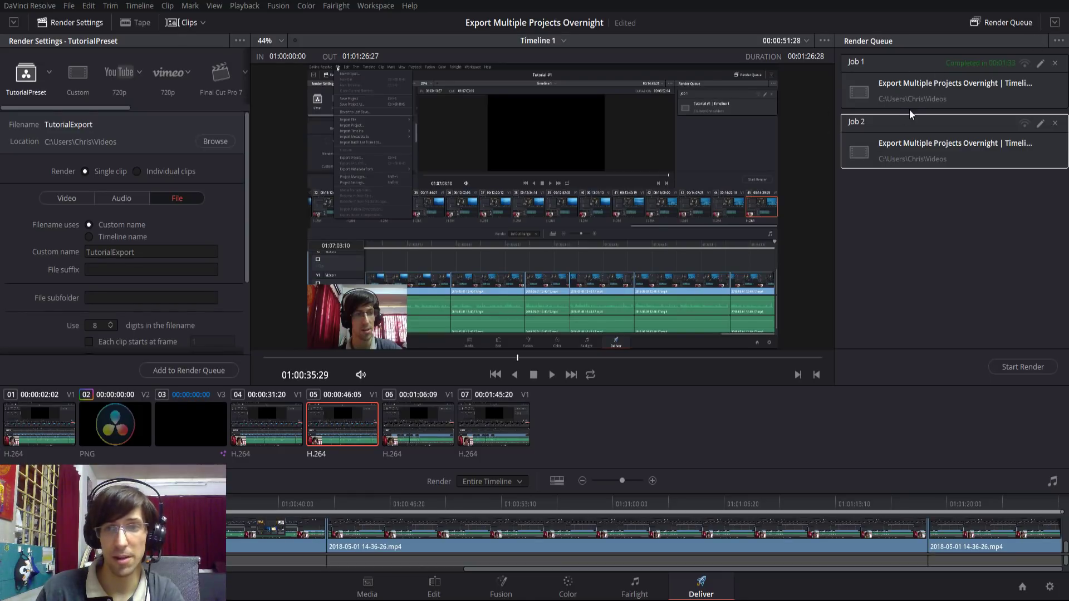
left_click(1057, 41)
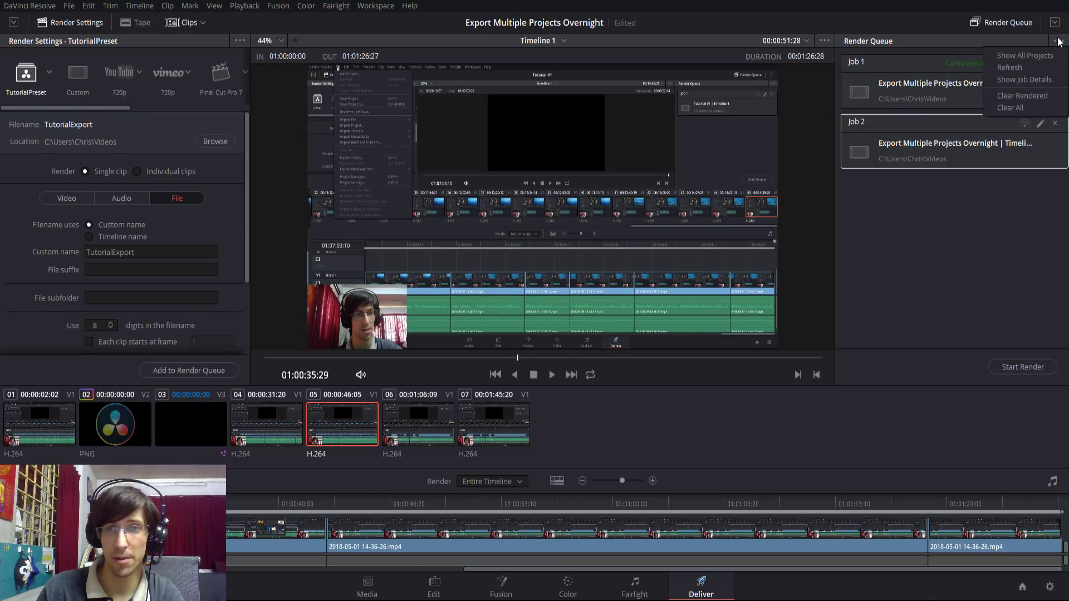
left_click(1025, 56)
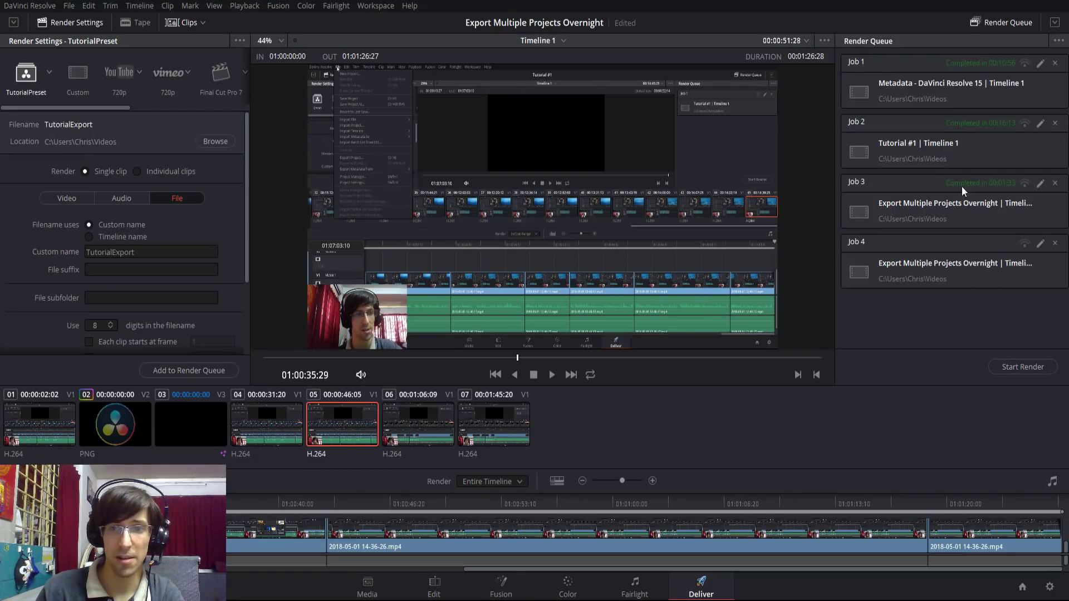
left_click(946, 76)
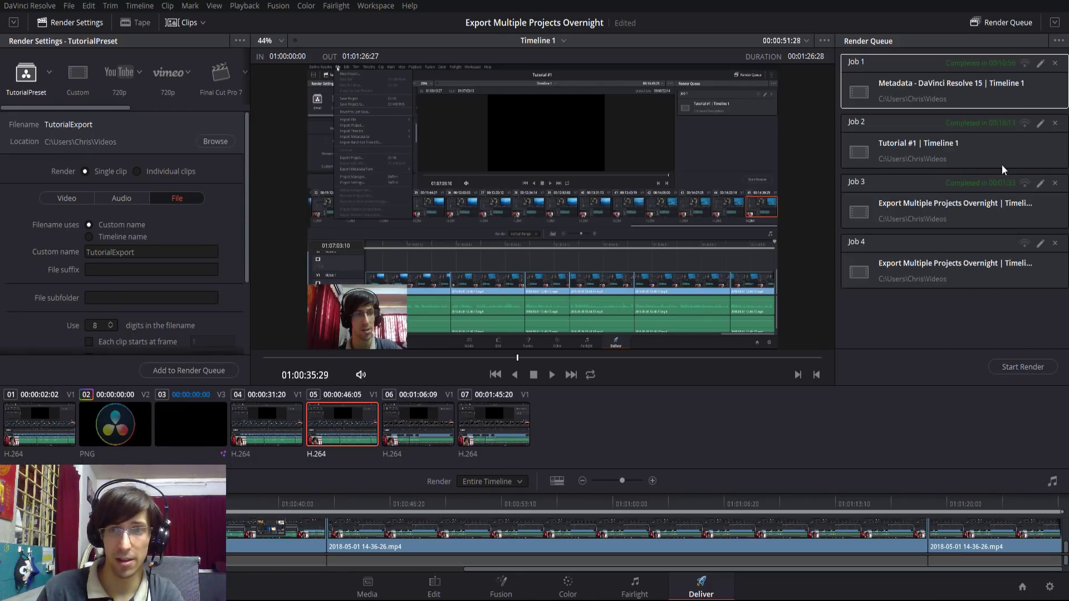
left_click(970, 276)
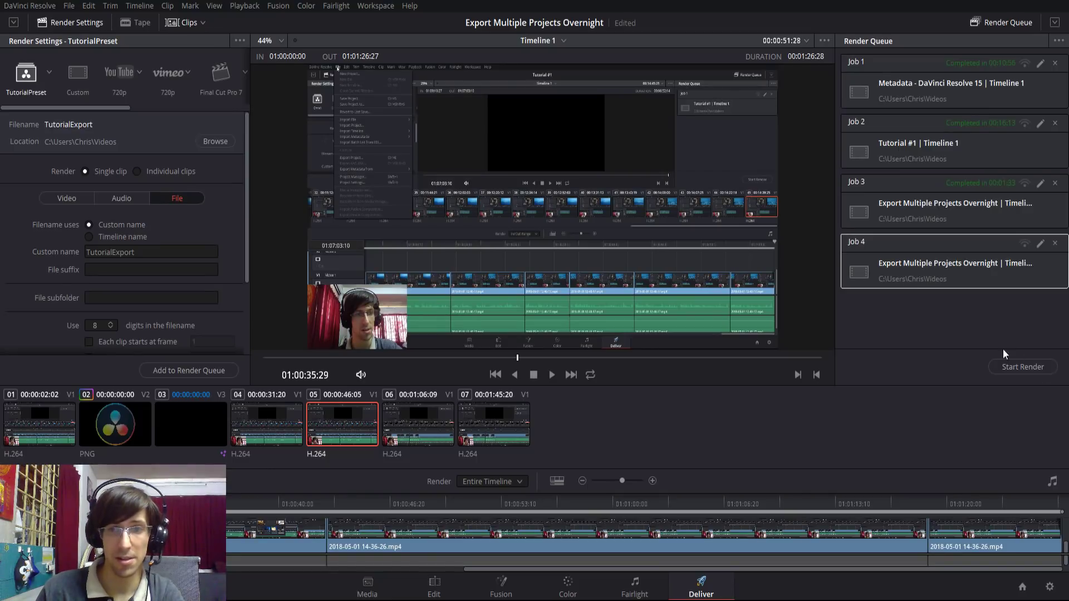
left_click(1059, 42)
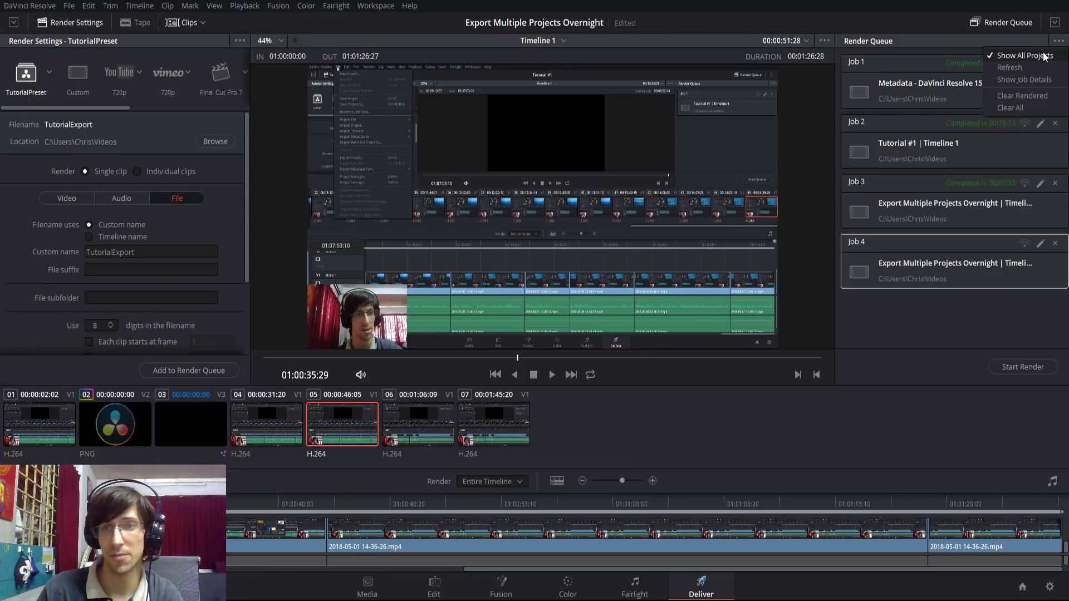
left_click(1045, 56)
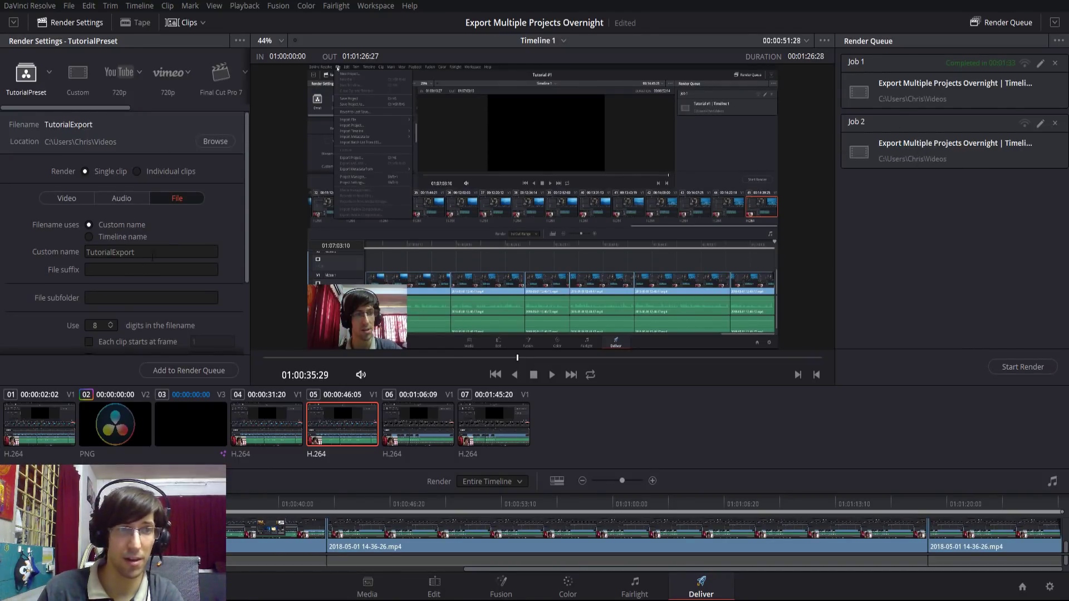
Step: Mark In at 01:00:42:27 and Out at 01:01:18:27, then queue that range as Job 3
left_click_drag(700, 471, 699, 363)
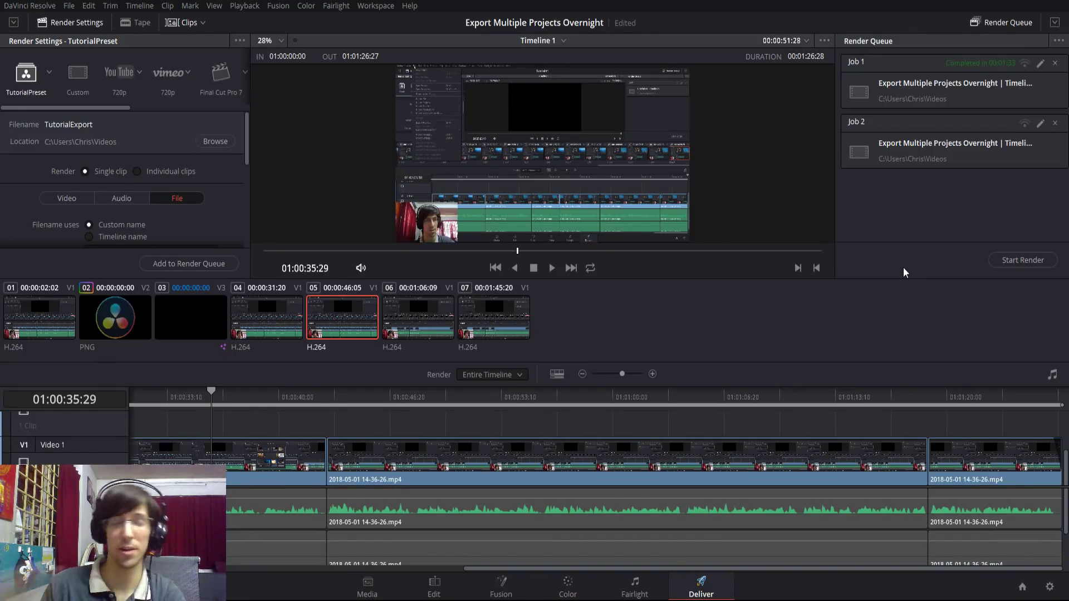
left_click_drag(349, 395, 328, 396)
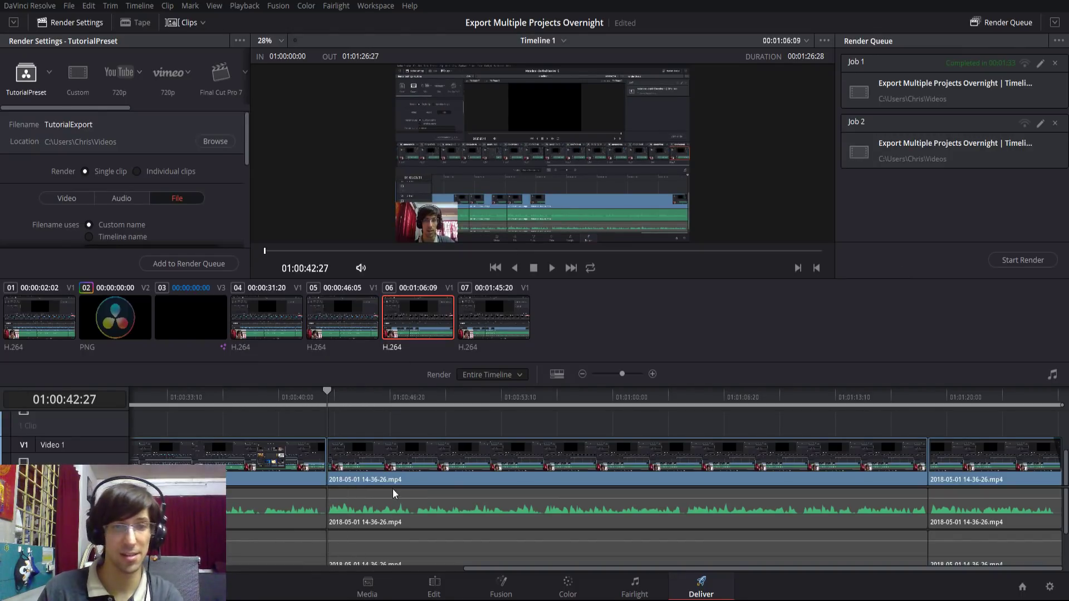
key("i")
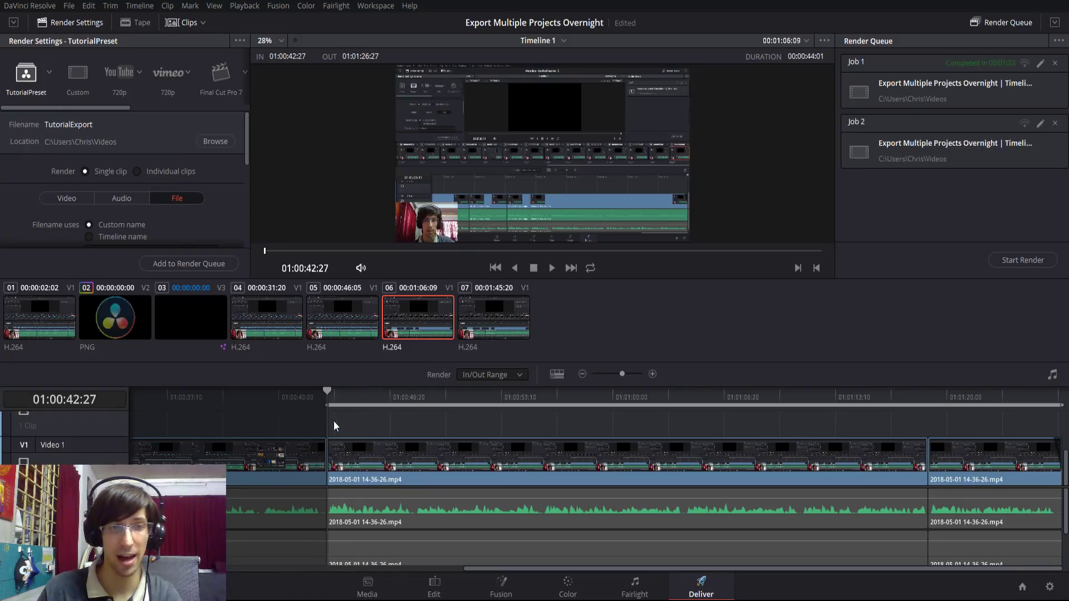
left_click(927, 399)
key("o")
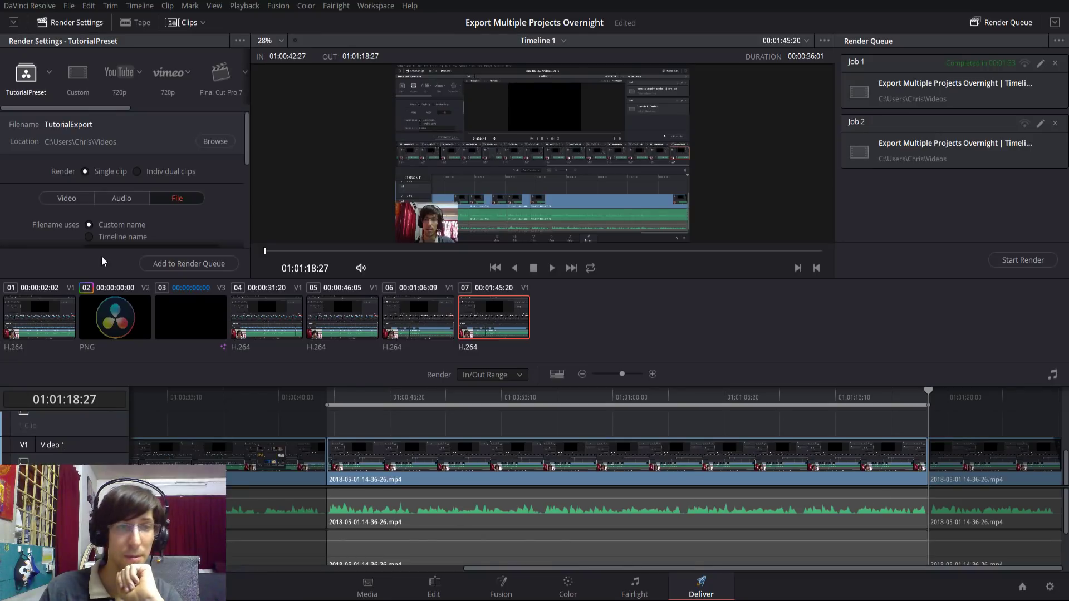
left_click(192, 264)
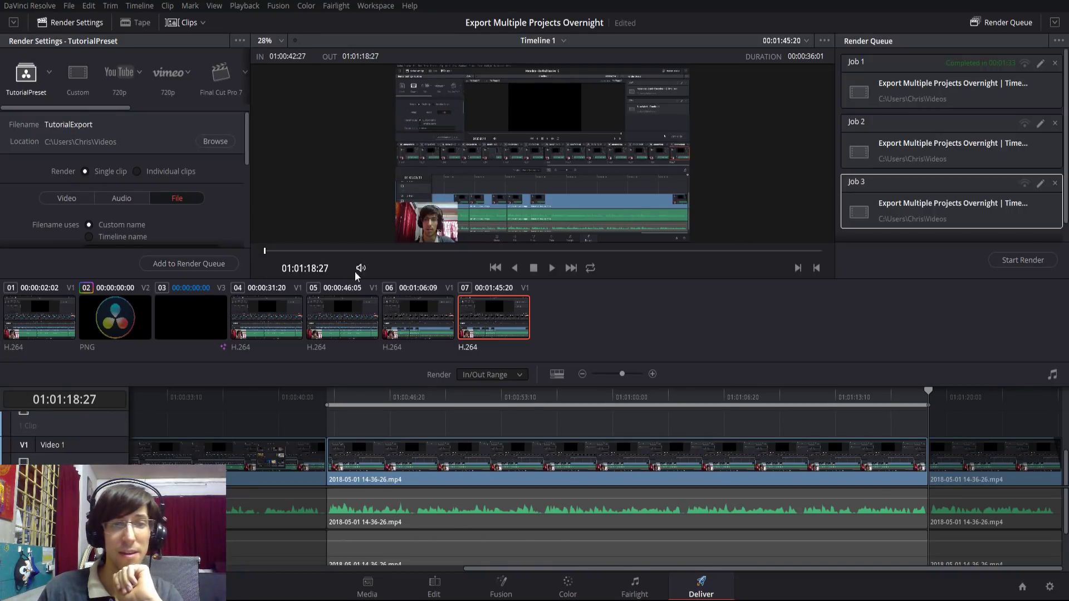